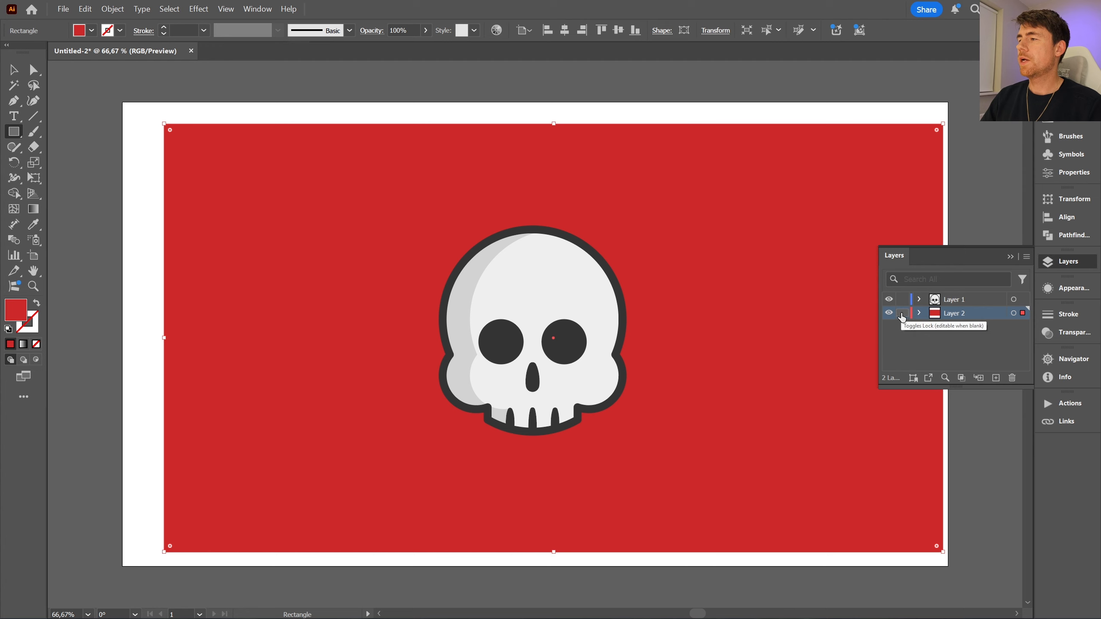
# - Lock Layer 2 holding the red rectangle and rasterize the skull artwork with a white background
pyautogui.click(902, 314)
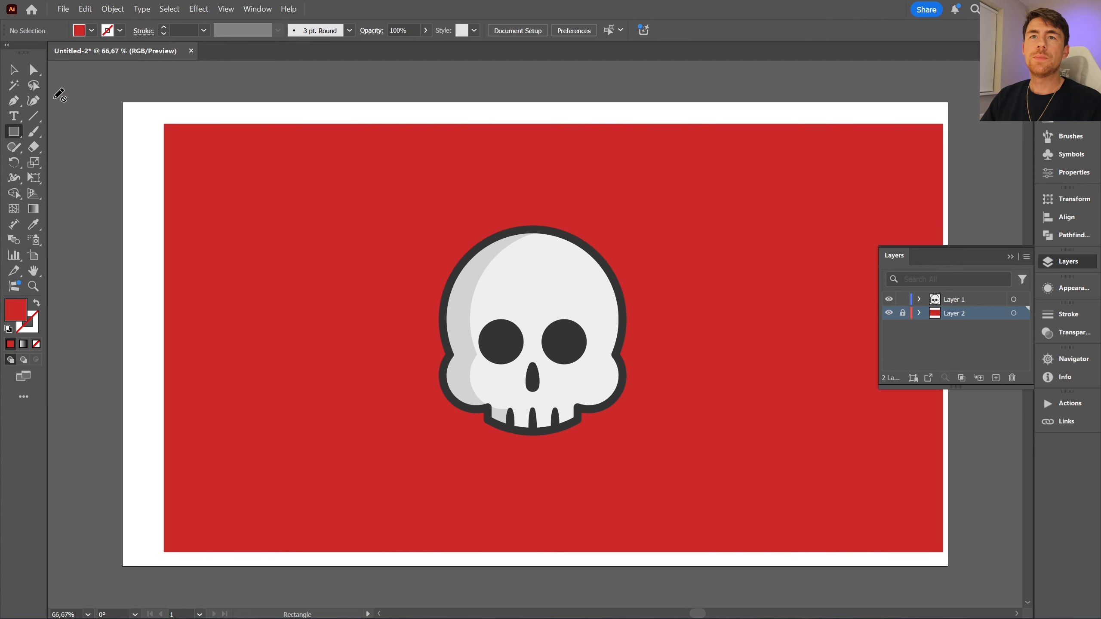
pyautogui.click(13, 71)
pyautogui.moveTo(394, 206); pyautogui.dragTo(713, 448)
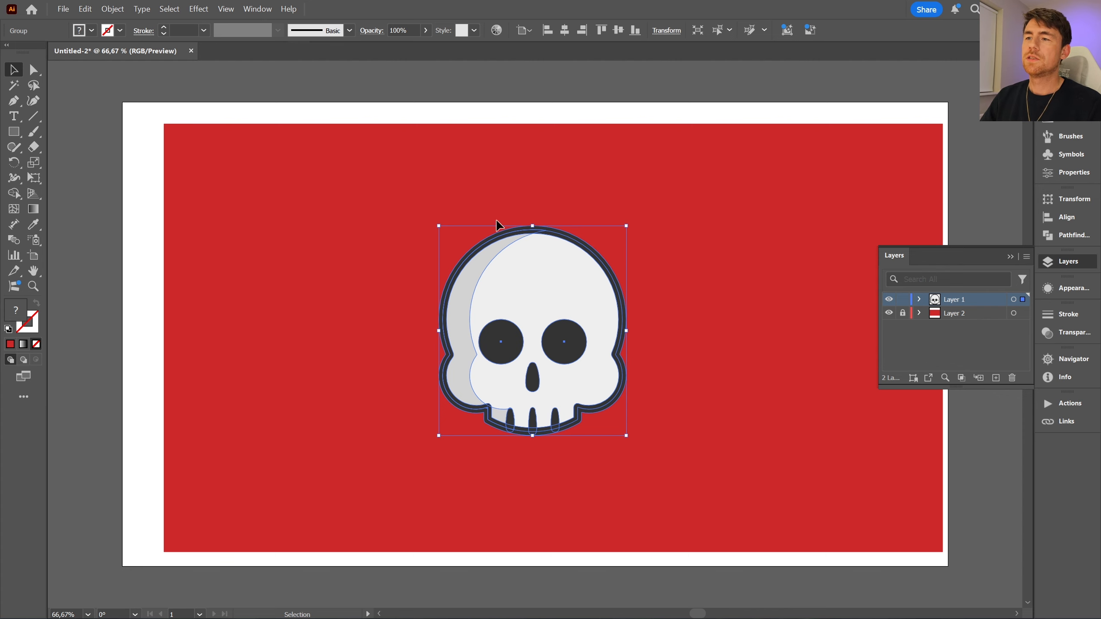
pyautogui.click(113, 9)
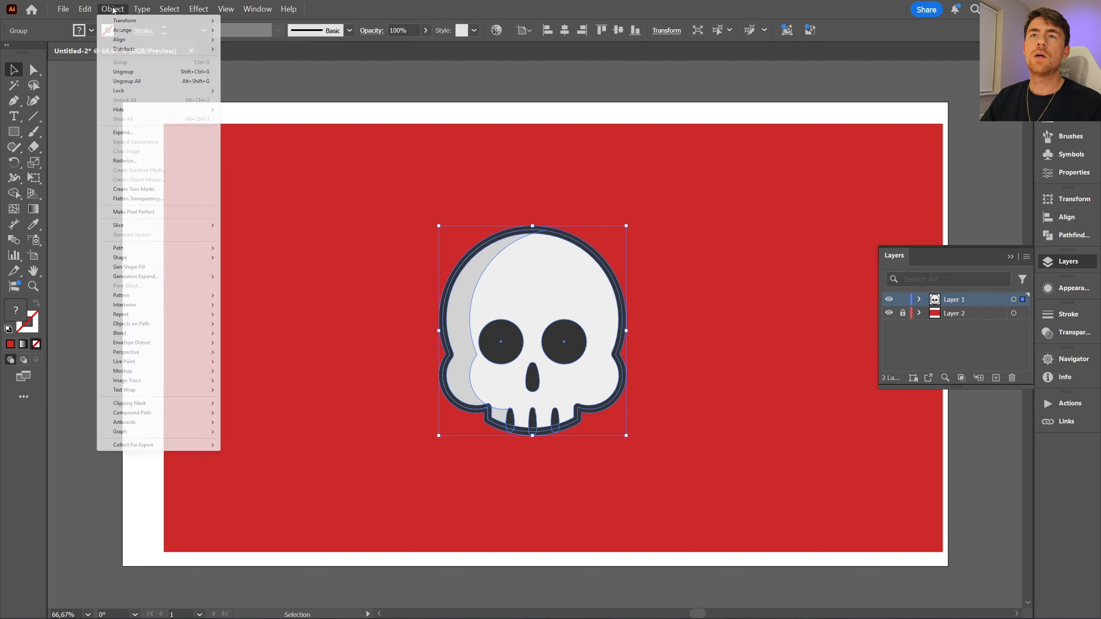
pyautogui.click(129, 162)
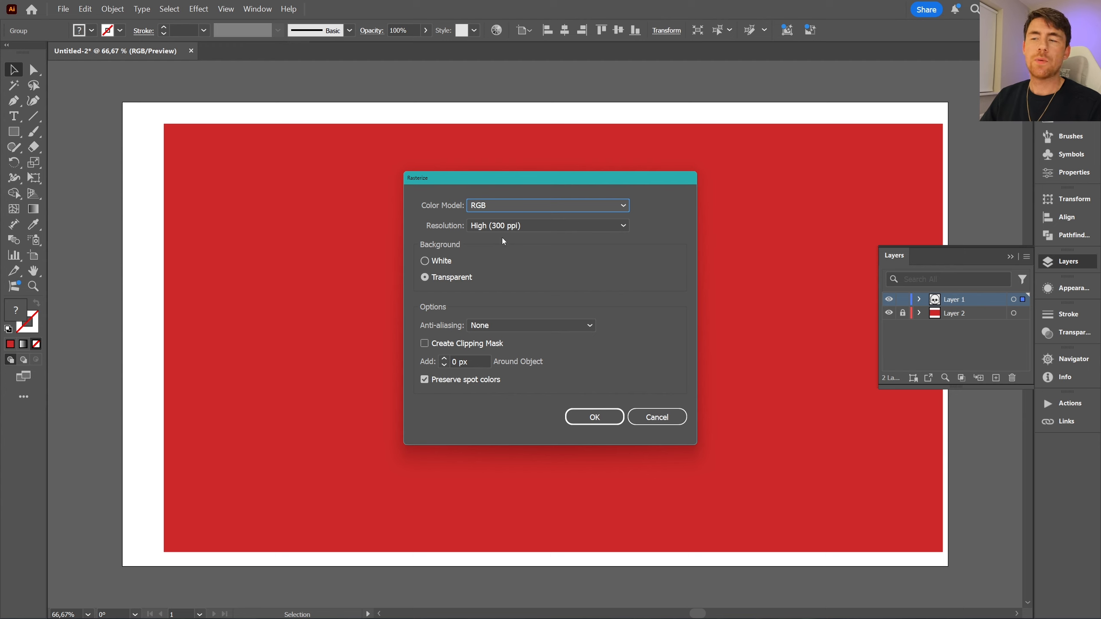
pyautogui.click(435, 264)
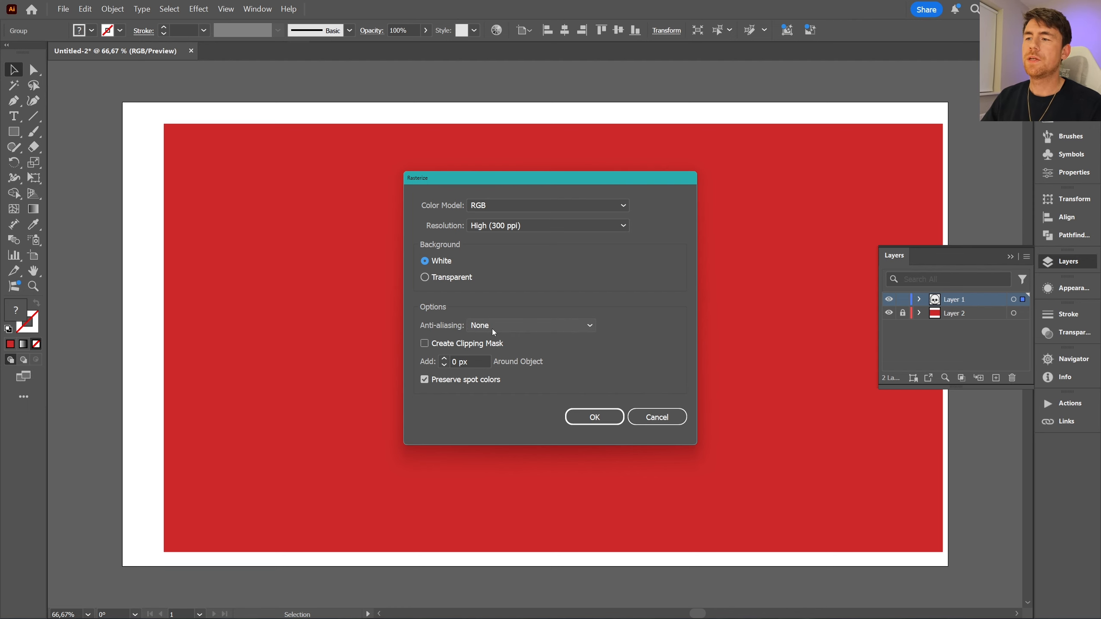
pyautogui.click(583, 414)
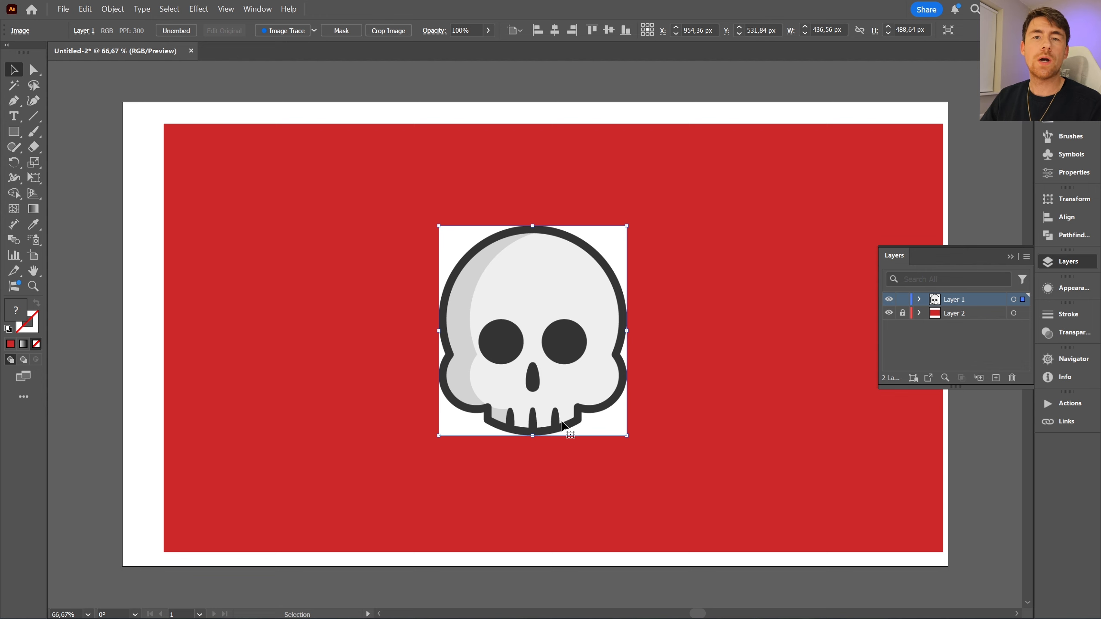
# - Check the contents of Layer 1 and open the Create Object Mosaic settings for the rasterized skull
pyautogui.click(554, 216)
pyautogui.click(545, 287)
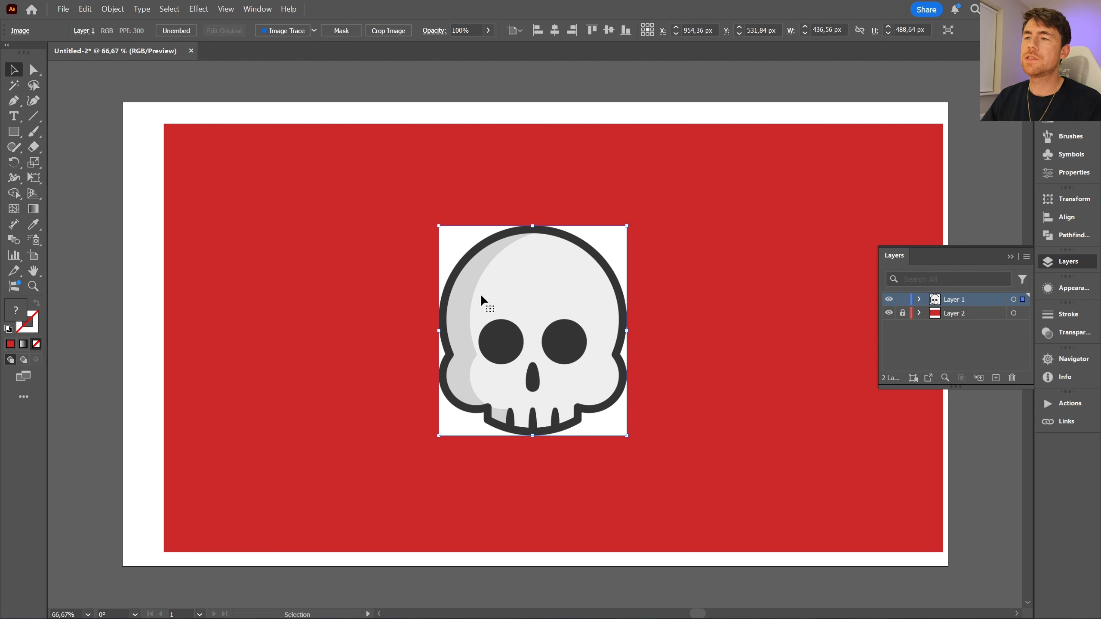
pyautogui.click(919, 299)
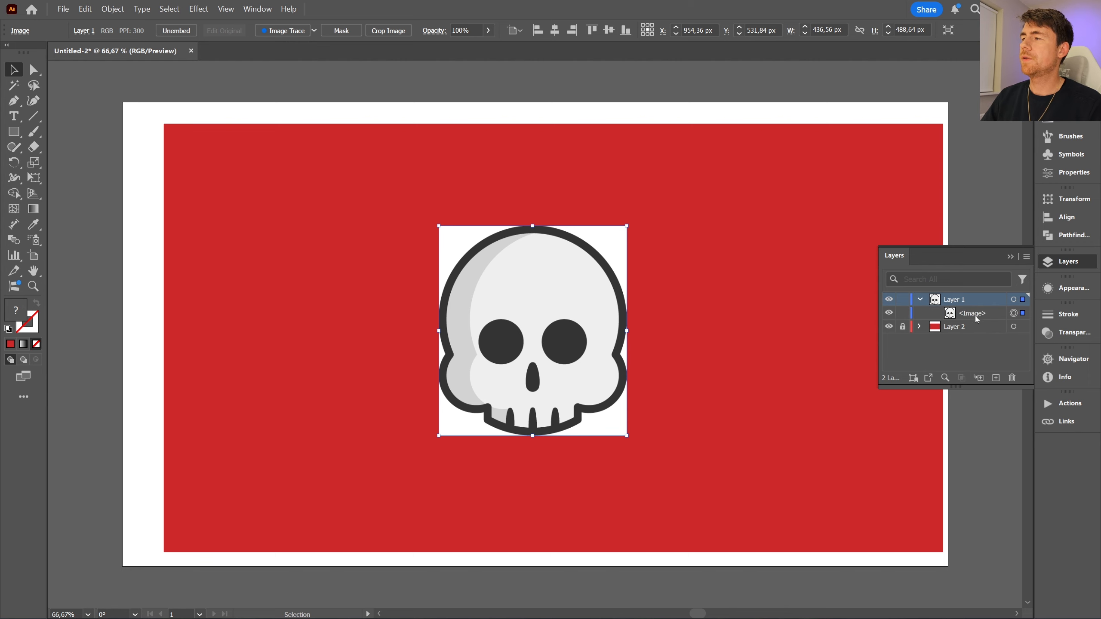
pyautogui.click(919, 299)
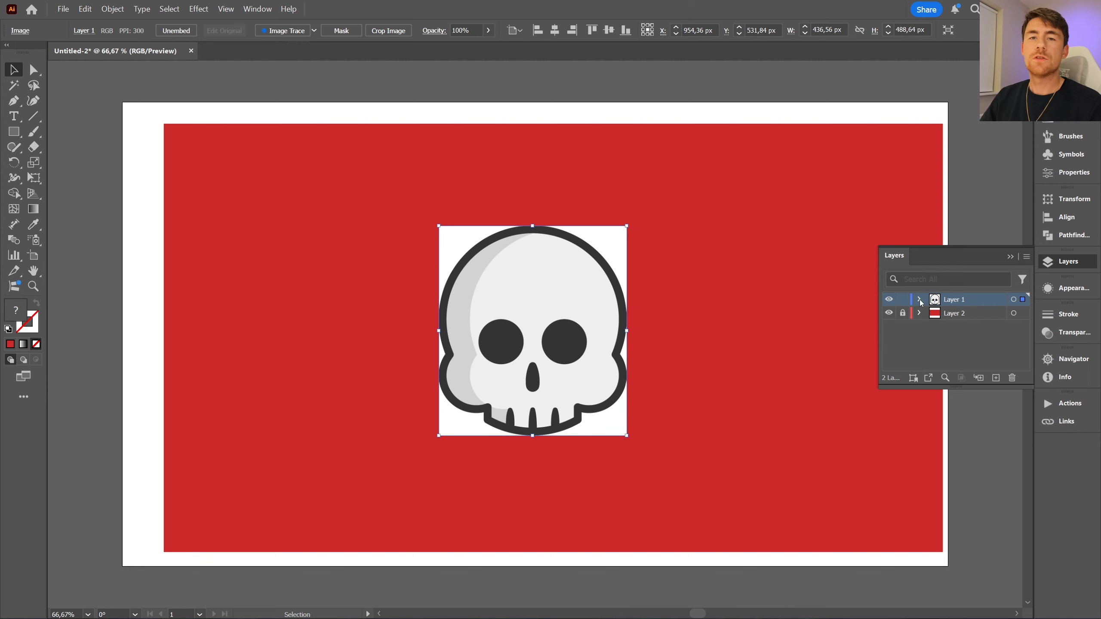
pyautogui.click(113, 9)
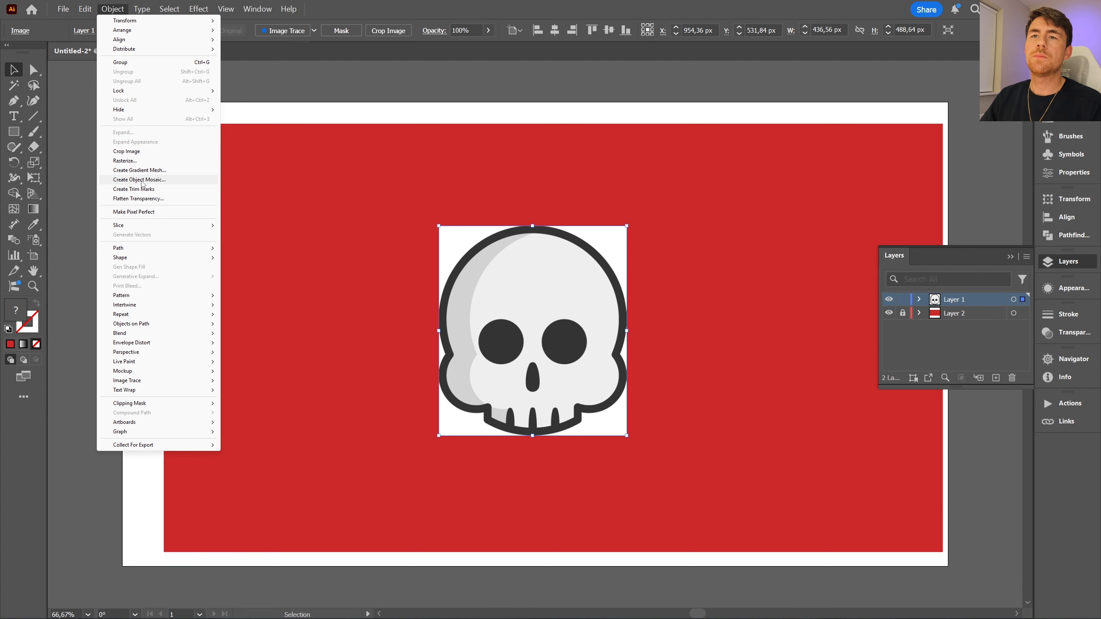
pyautogui.click(171, 183)
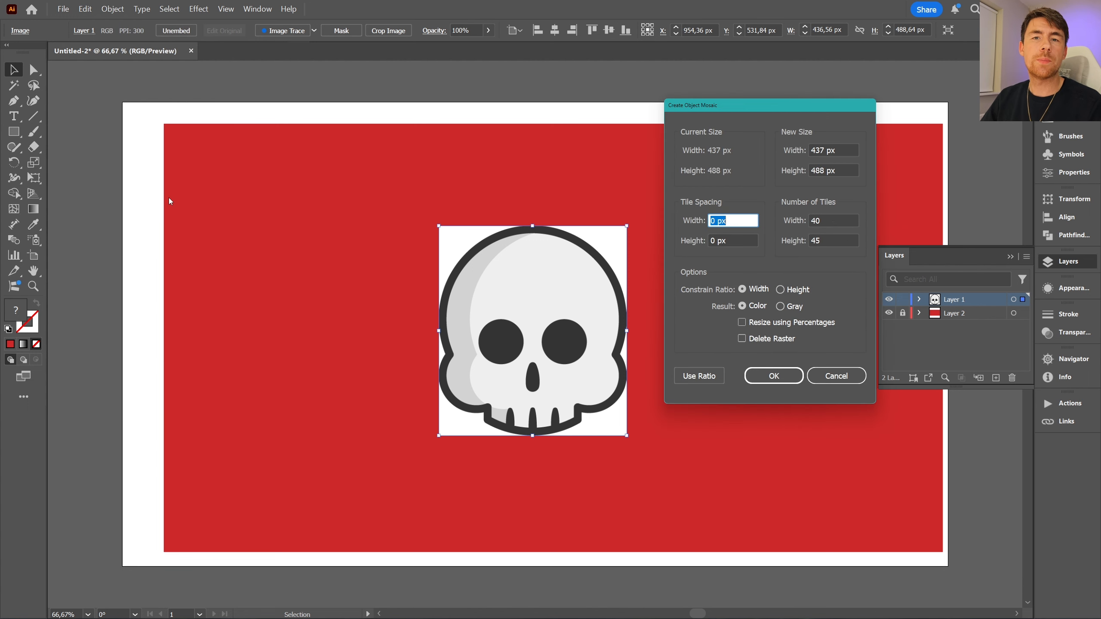
# - Set the mosaic to 35 tiles wide and match the tile height using the image ratio
pyautogui.click(823, 221)
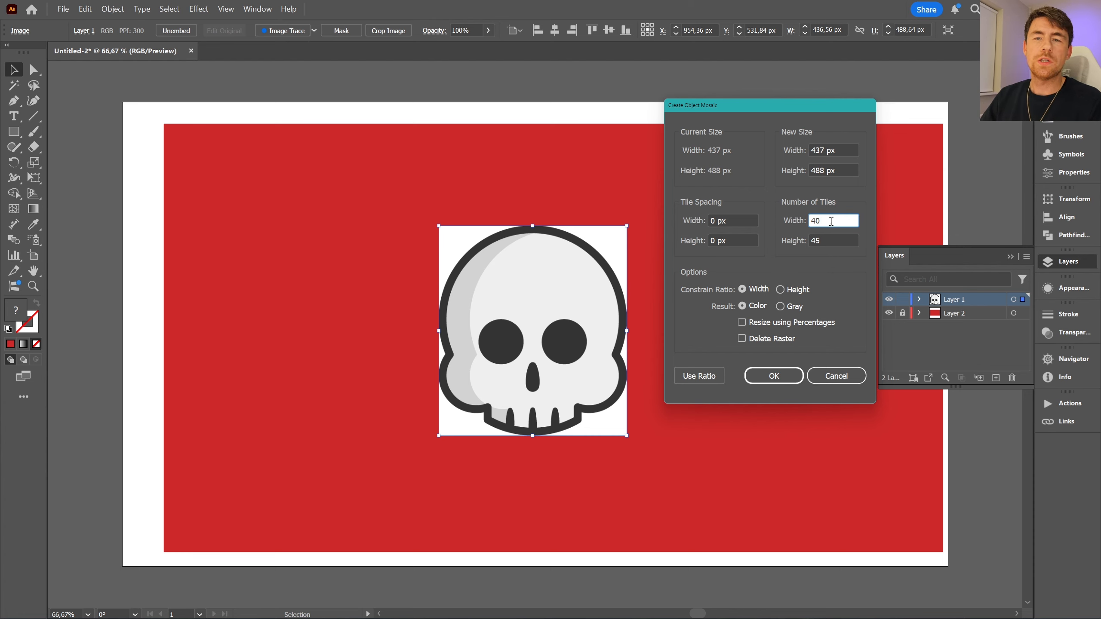
pyautogui.moveTo(831, 221); pyautogui.dragTo(793, 225)
pyautogui.write('35')
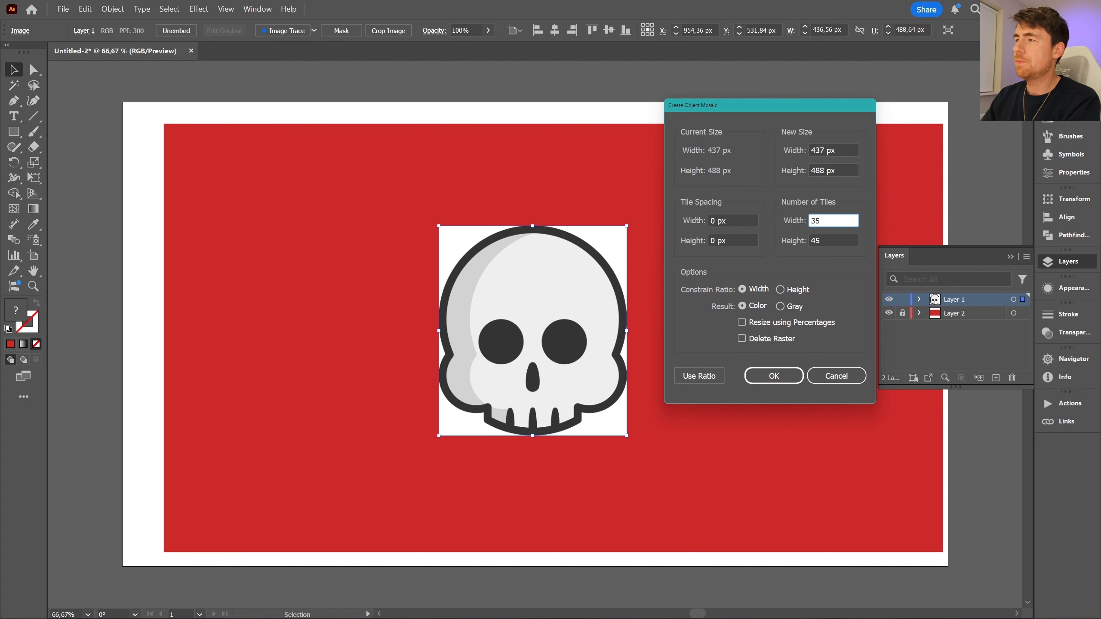
pyautogui.click(699, 378)
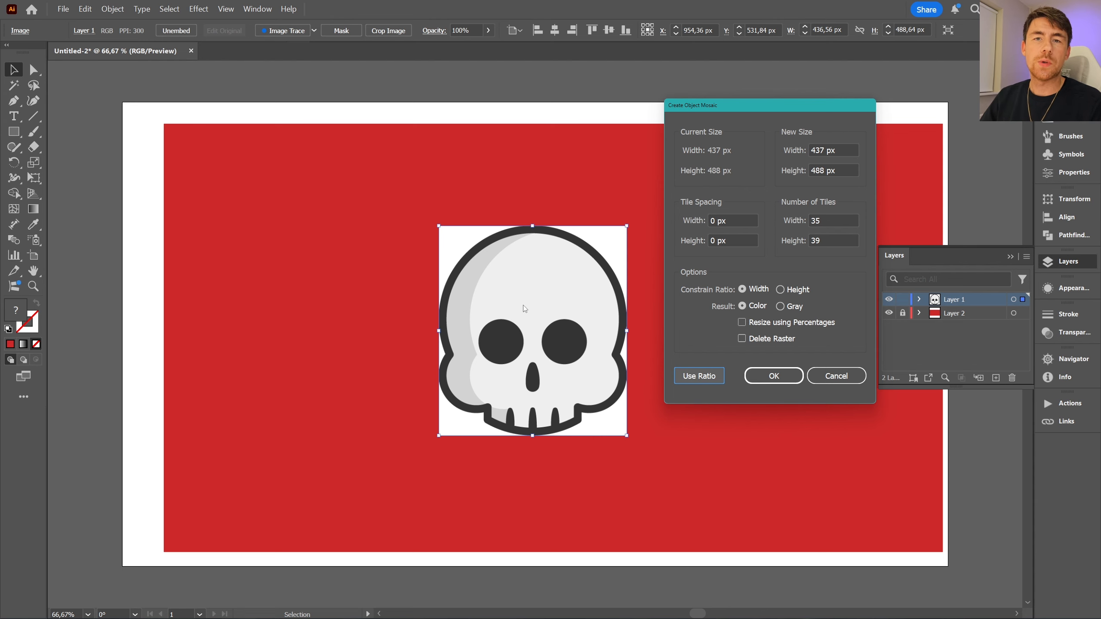
# - Create the object mosaic with a width of 40 tiles and the height matched by ratio
pyautogui.click(833, 221)
pyautogui.write('4')
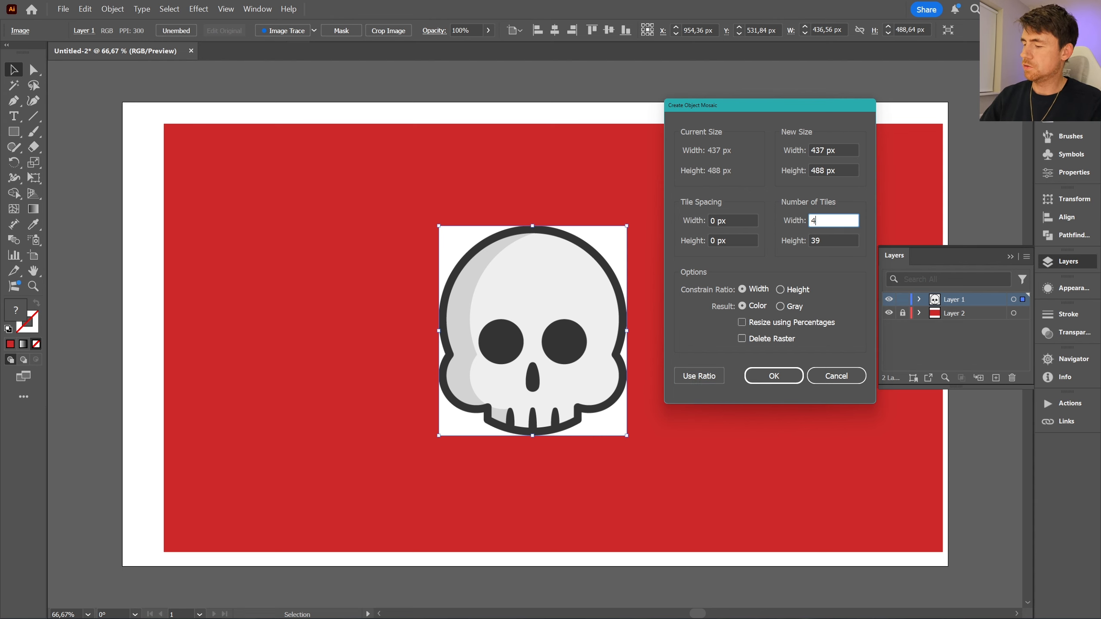
pyautogui.write('0')
pyautogui.click(696, 376)
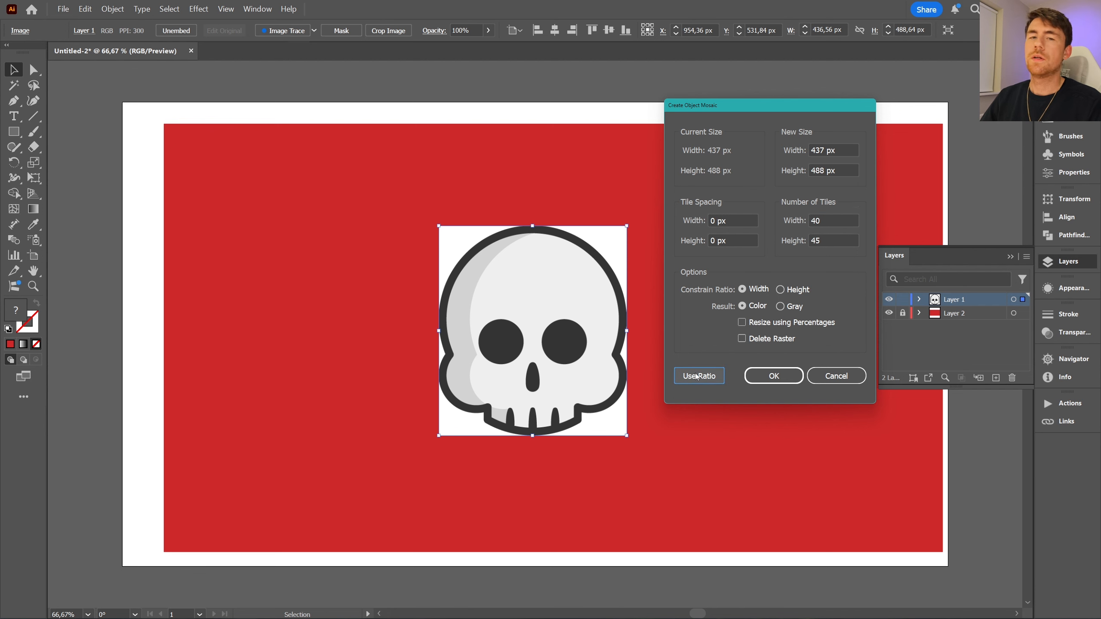
pyautogui.click(774, 375)
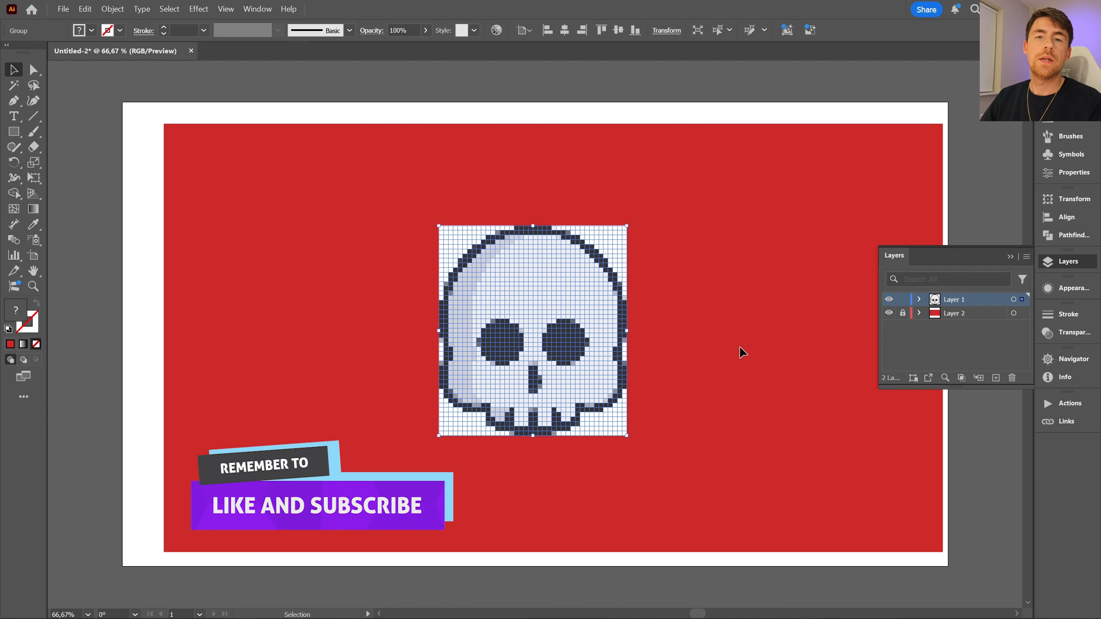
# - Ungroup the skull mosaic into separate tiles and check that a single white tile can be selected
pyautogui.click(703, 304)
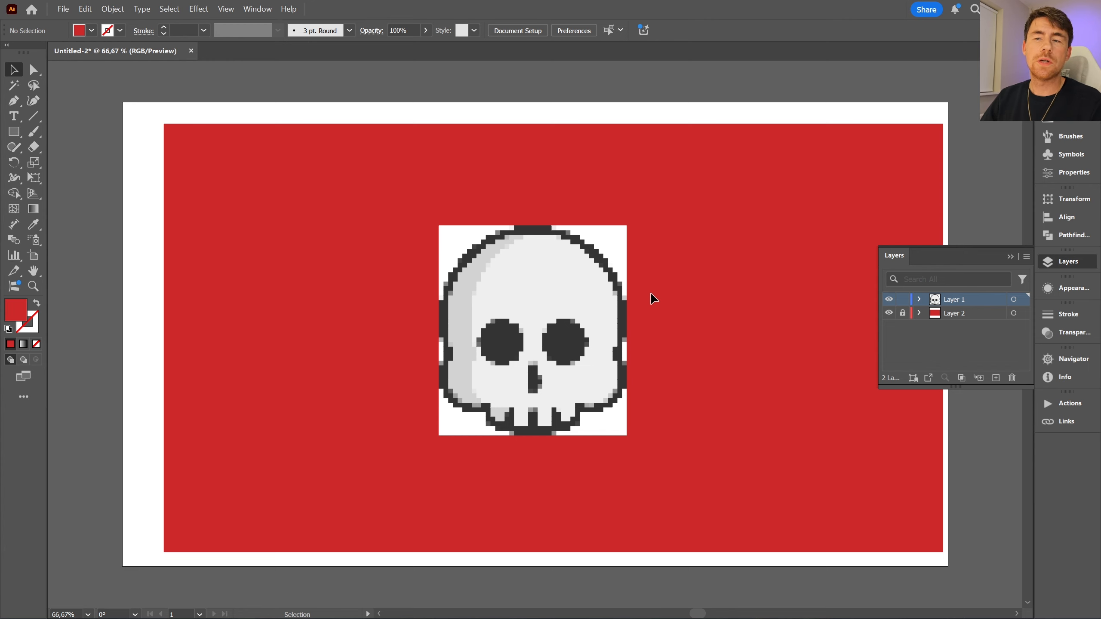
pyautogui.click(611, 241)
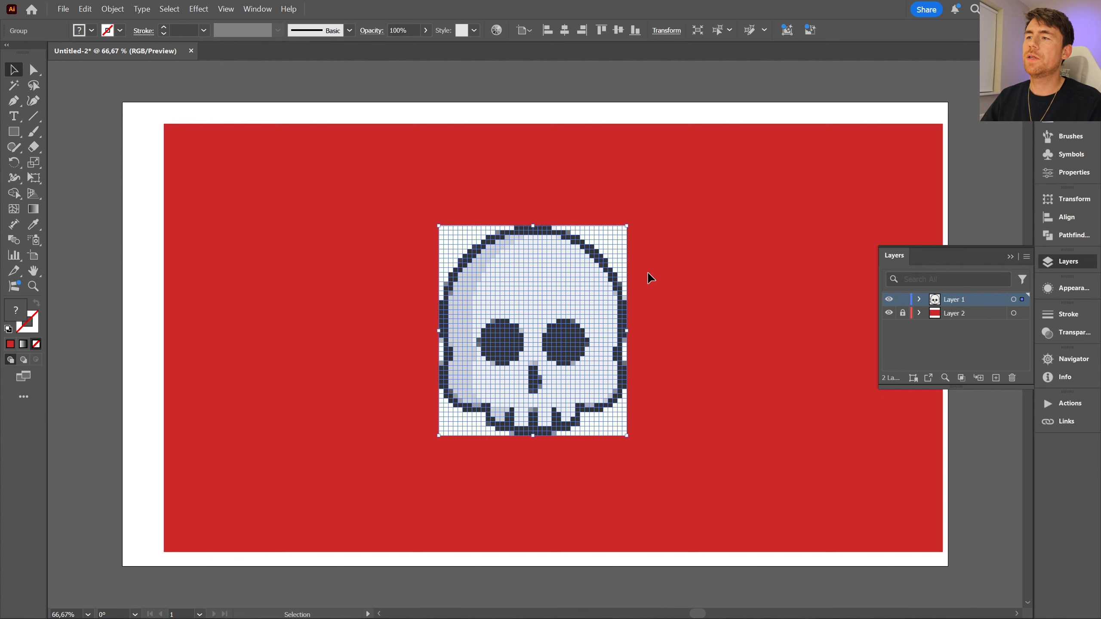
pyautogui.click(640, 269)
pyautogui.rightClick(602, 244)
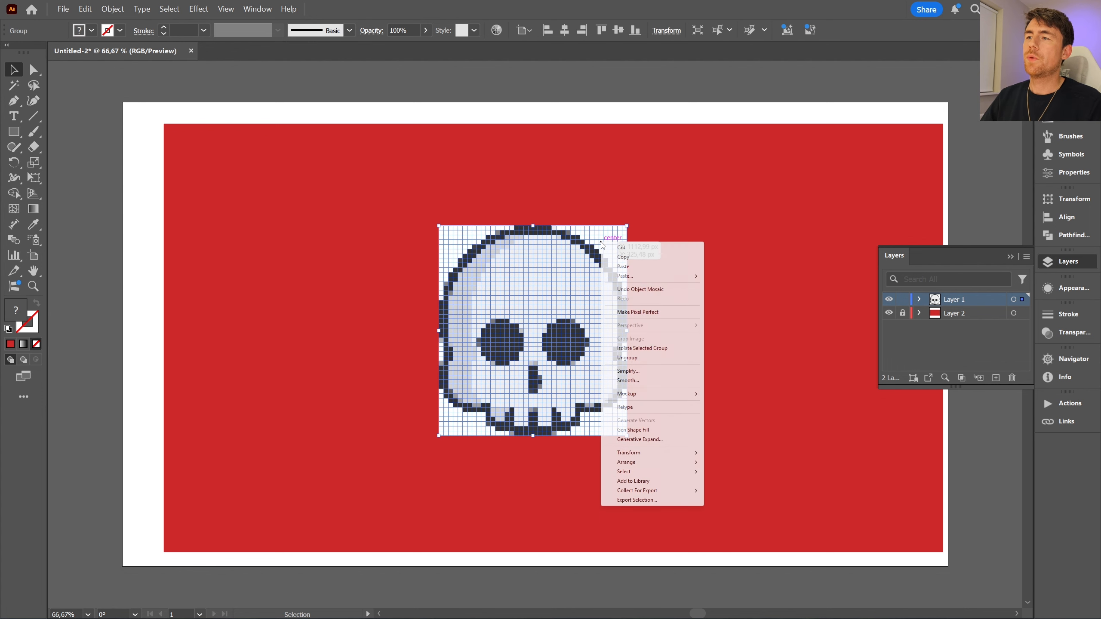
pyautogui.click(627, 358)
pyautogui.click(657, 278)
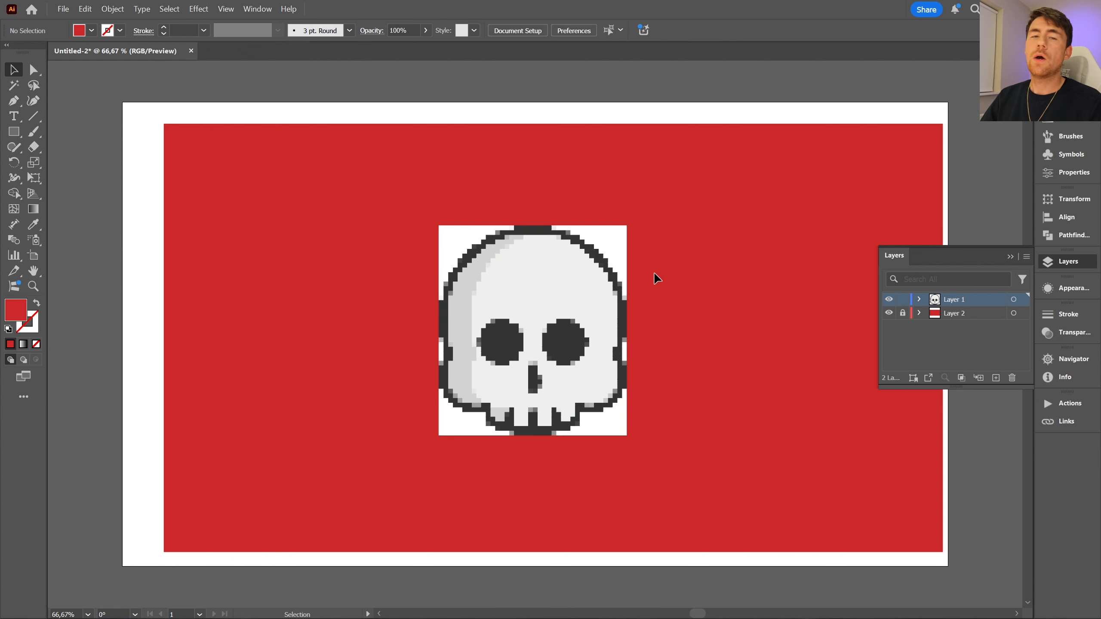
pyautogui.click(615, 243)
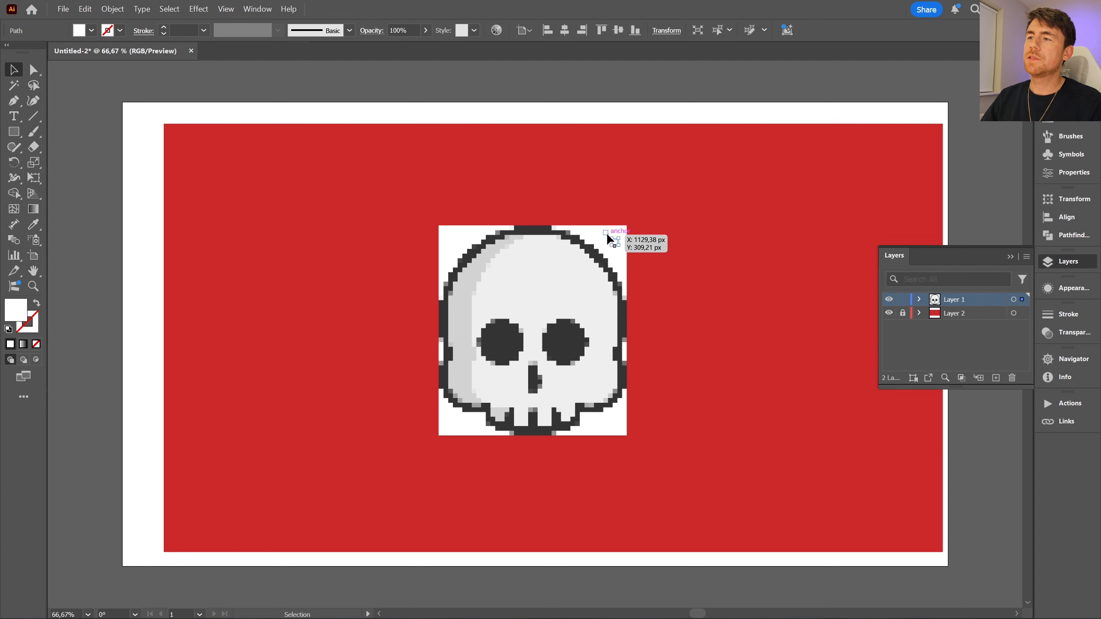
pyautogui.click(646, 266)
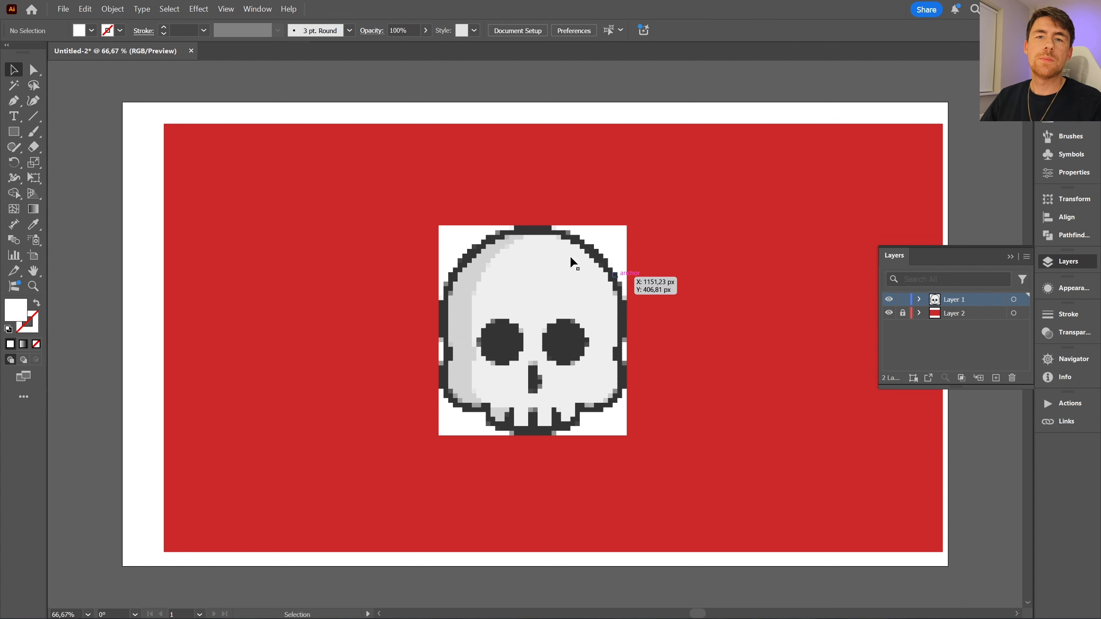
# - Delete all white background tiles around the skull, selecting them with the Magic Wand by fill color at tolerance 0
pyautogui.doubleClick(17, 88)
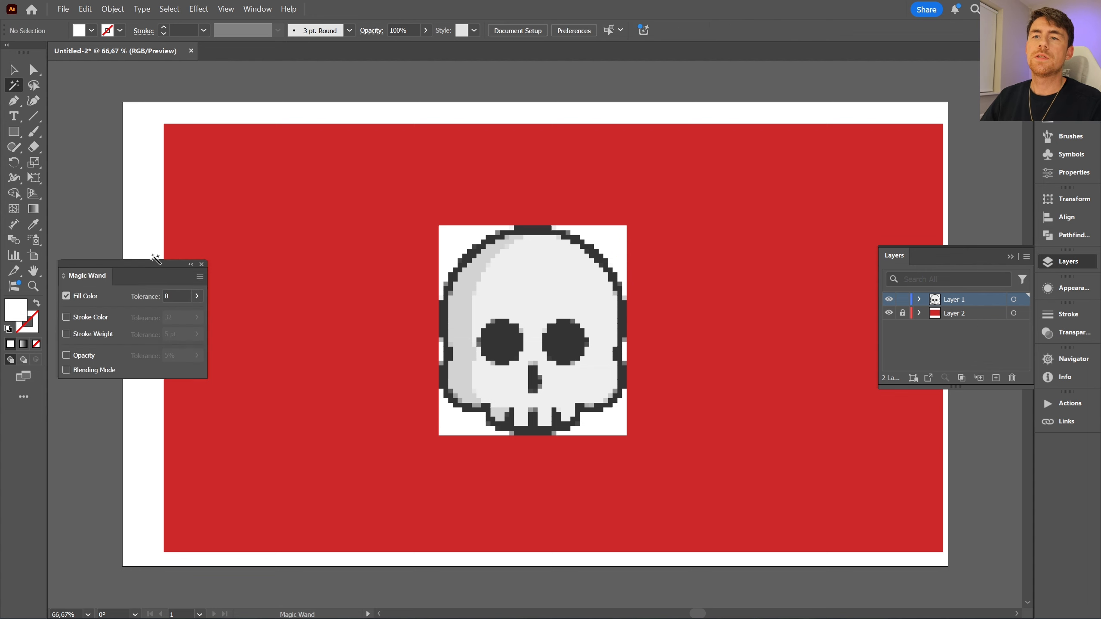
pyautogui.click(175, 296)
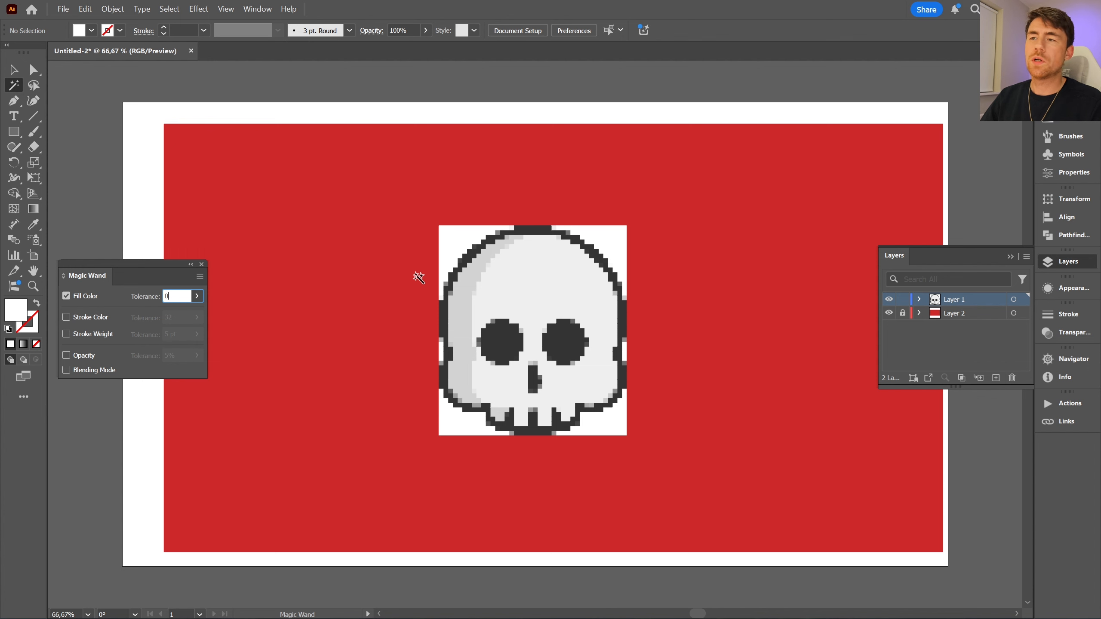
pyautogui.click(458, 238)
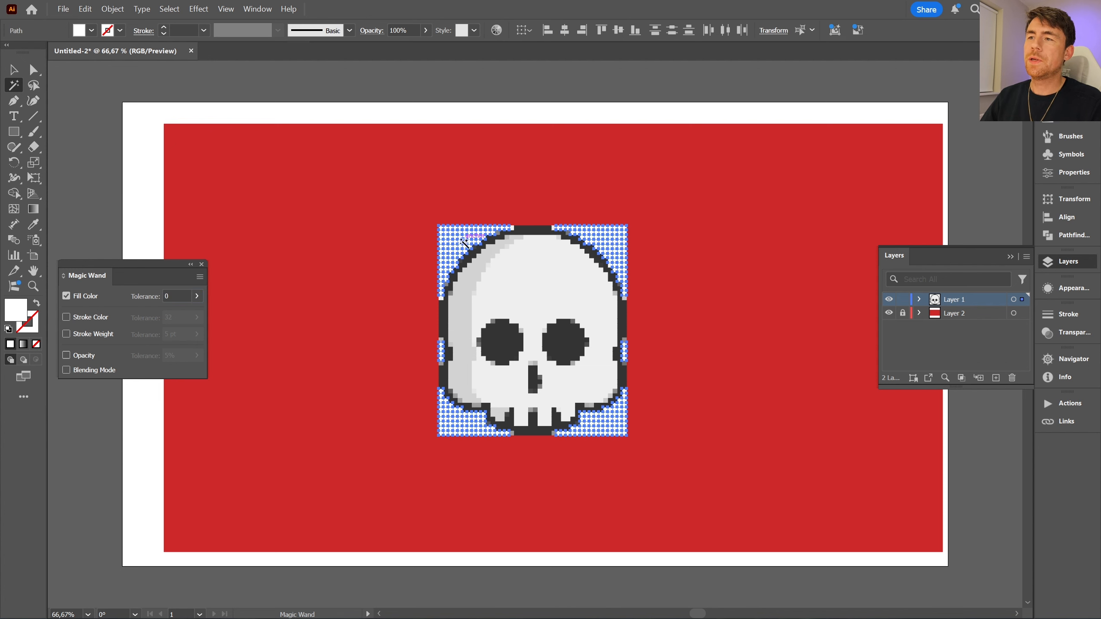
pyautogui.hotkey('ctrl', 'shift', 'a')
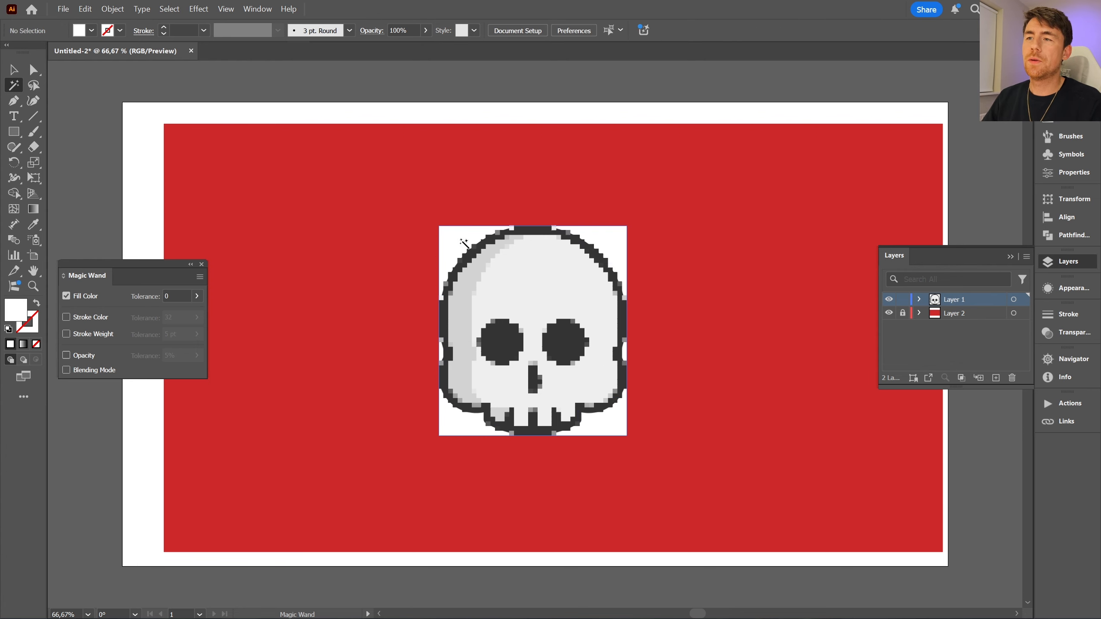
# - Delete the original rasterized skull image lying behind the mosaic tiles
pyautogui.press('v')
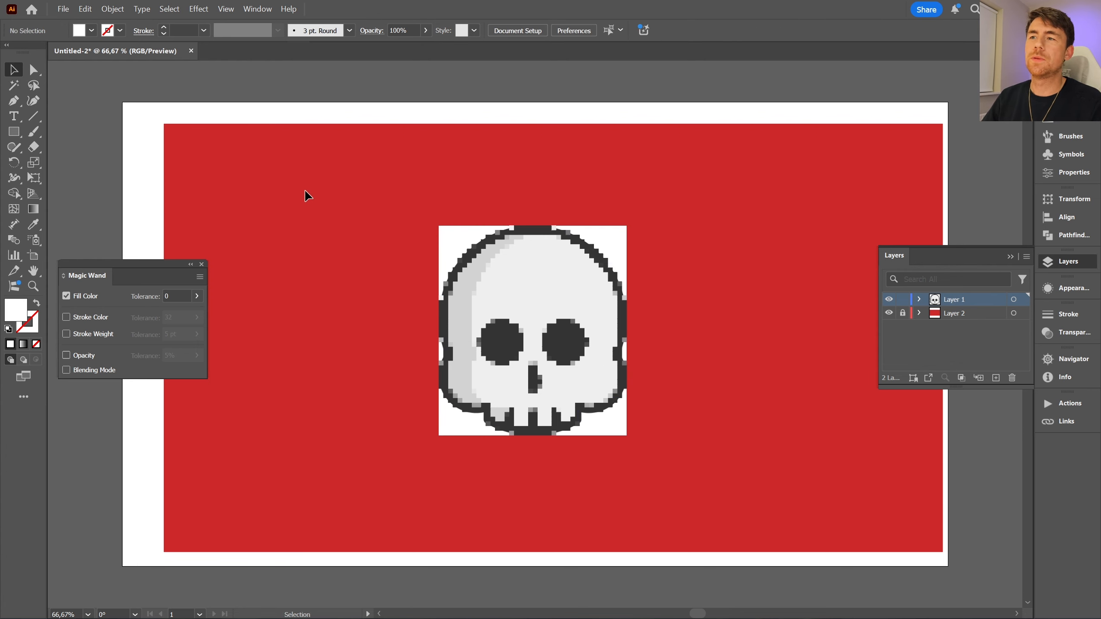
pyautogui.click(449, 237)
pyautogui.press('Delete')
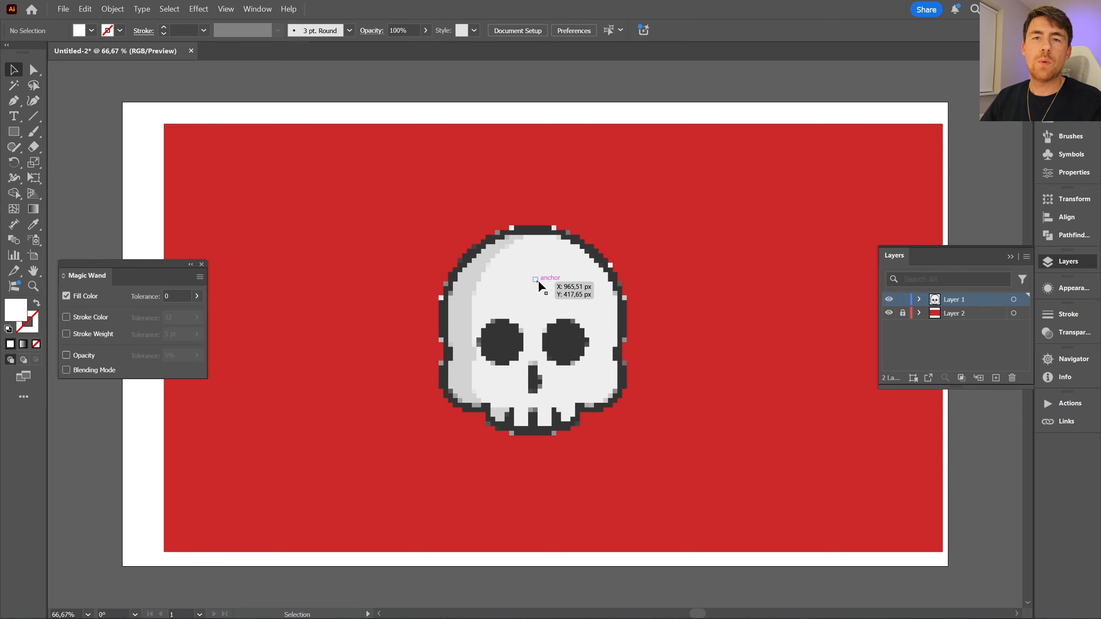
# - Recolor the off-color tiles along the skull's outer outline with the dark grey sampled from the eye socket using the Eyedropper
pyautogui.press('z')
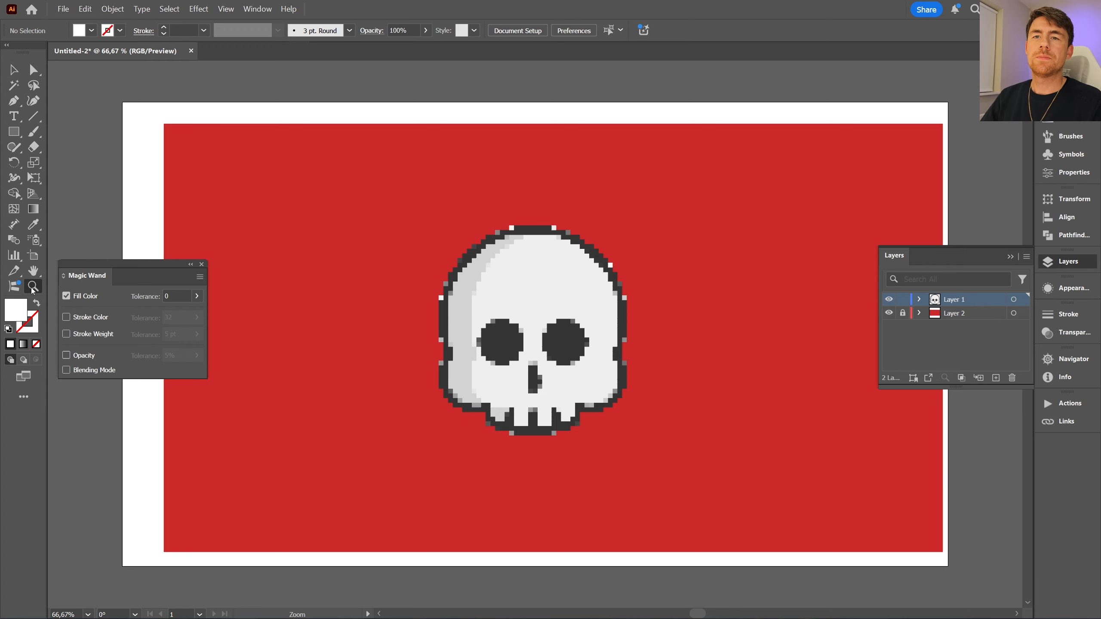
pyautogui.moveTo(533, 308); pyautogui.dragTo(579, 355)
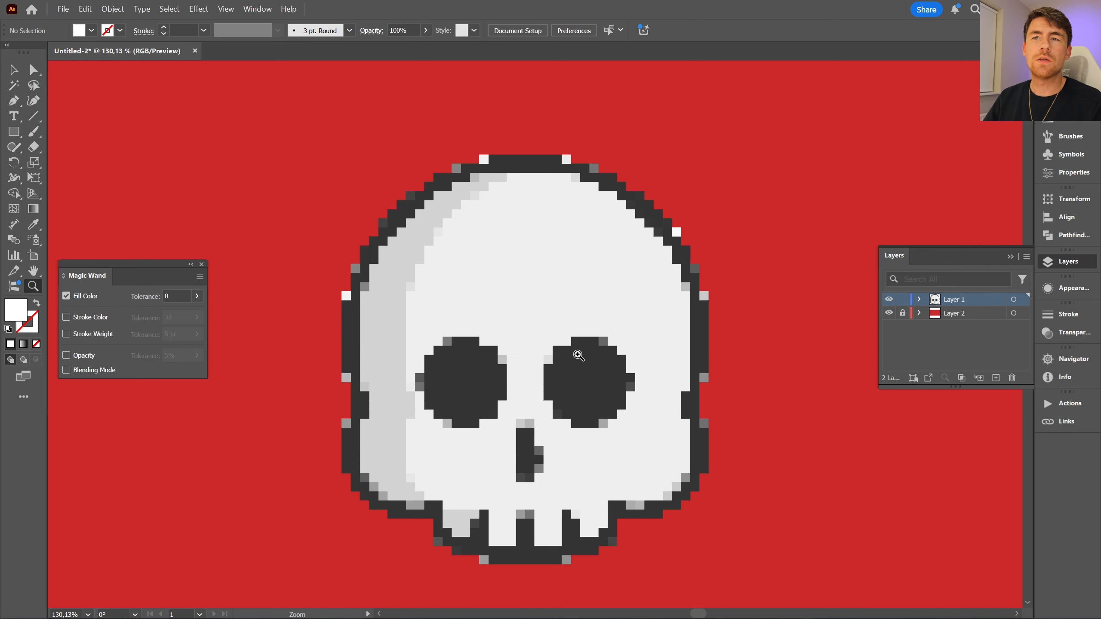
pyautogui.press('v')
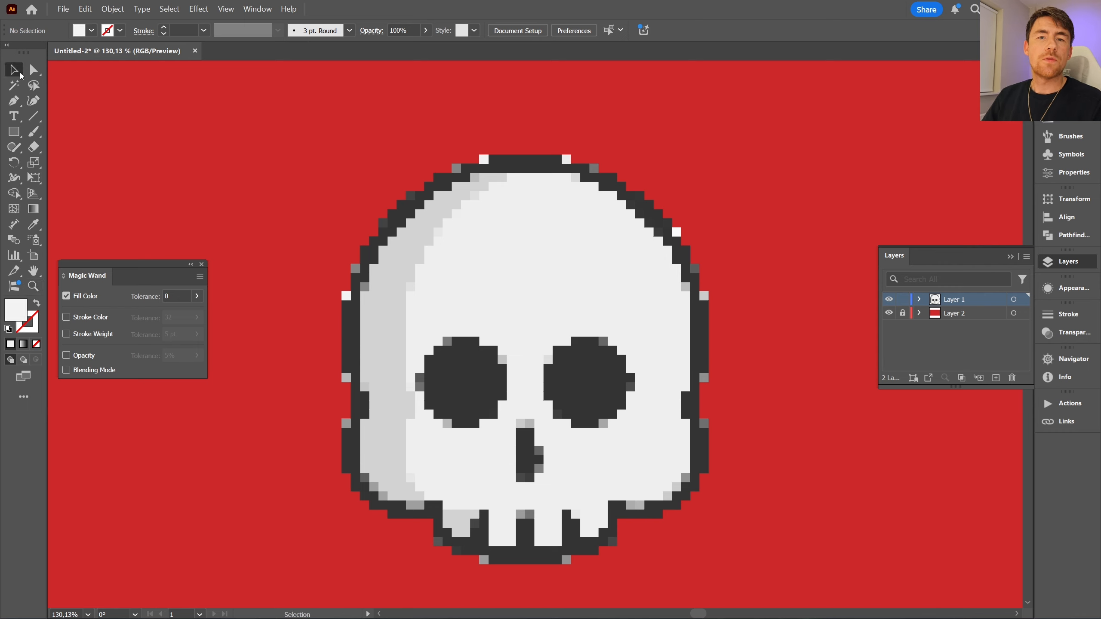
pyautogui.click(346, 296)
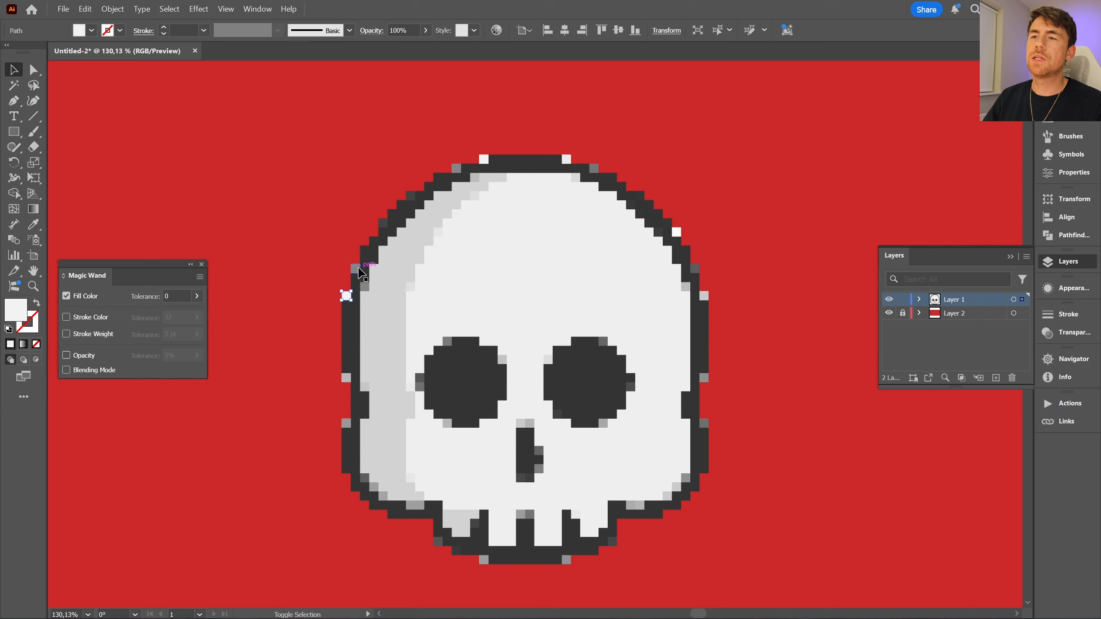
pyautogui.keyDown('shift'); pyautogui.click(355, 270); pyautogui.keyUp('shift')
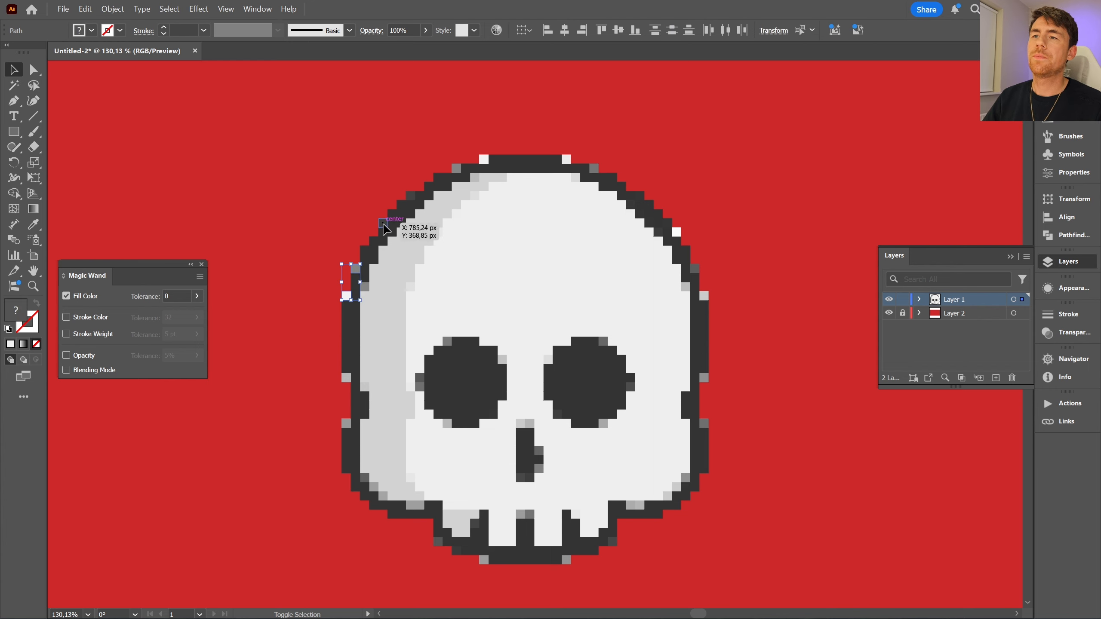
pyautogui.keyDown('shift'); pyautogui.click(383, 223); pyautogui.keyUp('shift')
pyautogui.keyDown('shift'); pyautogui.click(410, 196); pyautogui.keyUp('shift')
pyautogui.keyDown('shift'); pyautogui.click(456, 168); pyautogui.keyUp('shift')
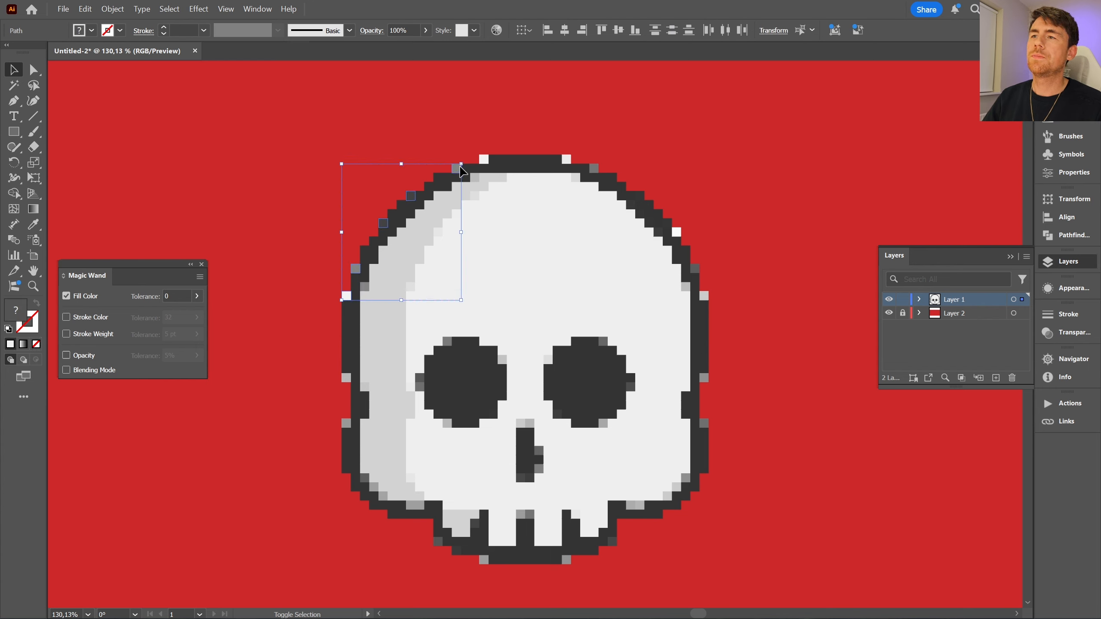
pyautogui.keyDown('shift'); pyautogui.click(484, 159); pyautogui.keyUp('shift')
pyautogui.keyDown('shift'); pyautogui.click(593, 168); pyautogui.keyUp('shift')
pyautogui.keyDown('shift'); pyautogui.click(676, 233); pyautogui.keyUp('shift')
pyautogui.keyDown('shift'); pyautogui.click(695, 268); pyautogui.keyUp('shift')
pyautogui.keyDown('shift'); pyautogui.click(704, 297); pyautogui.keyUp('shift')
pyautogui.keyDown('shift'); pyautogui.click(704, 378); pyautogui.keyUp('shift')
pyautogui.keyDown('shift'); pyautogui.click(704, 424); pyautogui.keyUp('shift')
pyautogui.keyDown('shift'); pyautogui.click(612, 541); pyautogui.keyUp('shift')
pyautogui.keyDown('shift'); pyautogui.click(566, 560); pyautogui.keyUp('shift')
pyautogui.keyDown('shift'); pyautogui.click(483, 560); pyautogui.keyUp('shift')
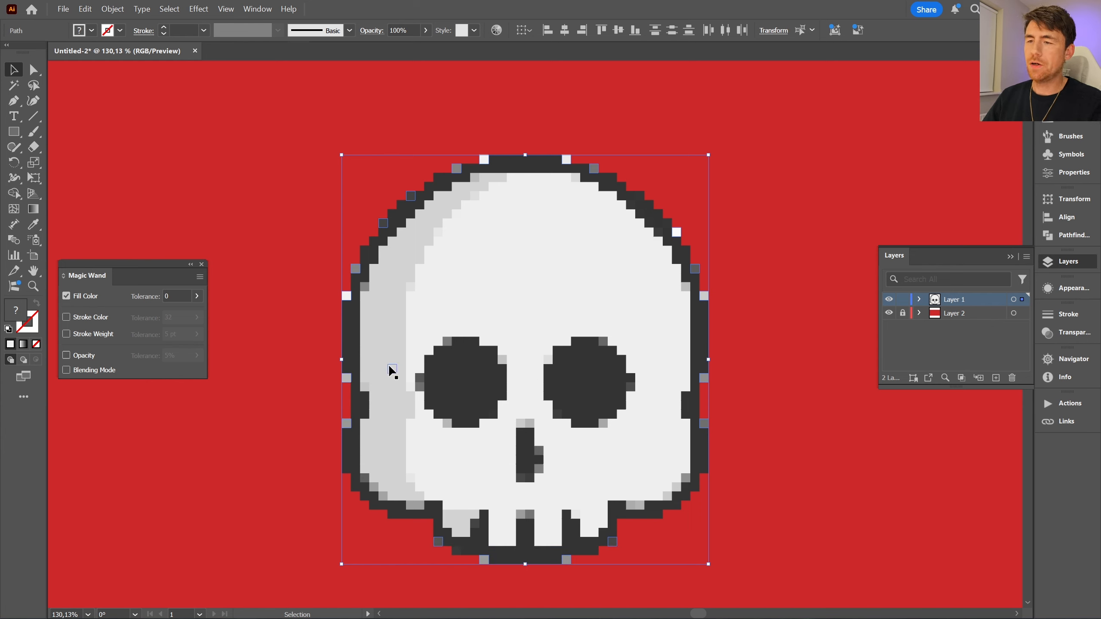
pyautogui.press('i')
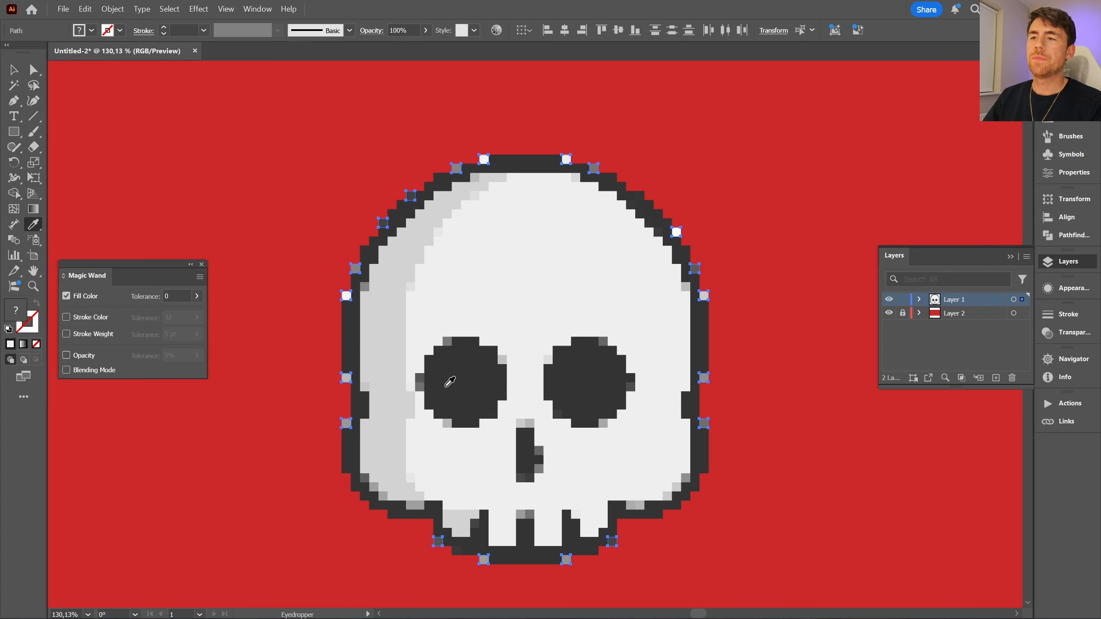
pyautogui.click(468, 363)
pyautogui.press('v')
pyautogui.click(135, 152)
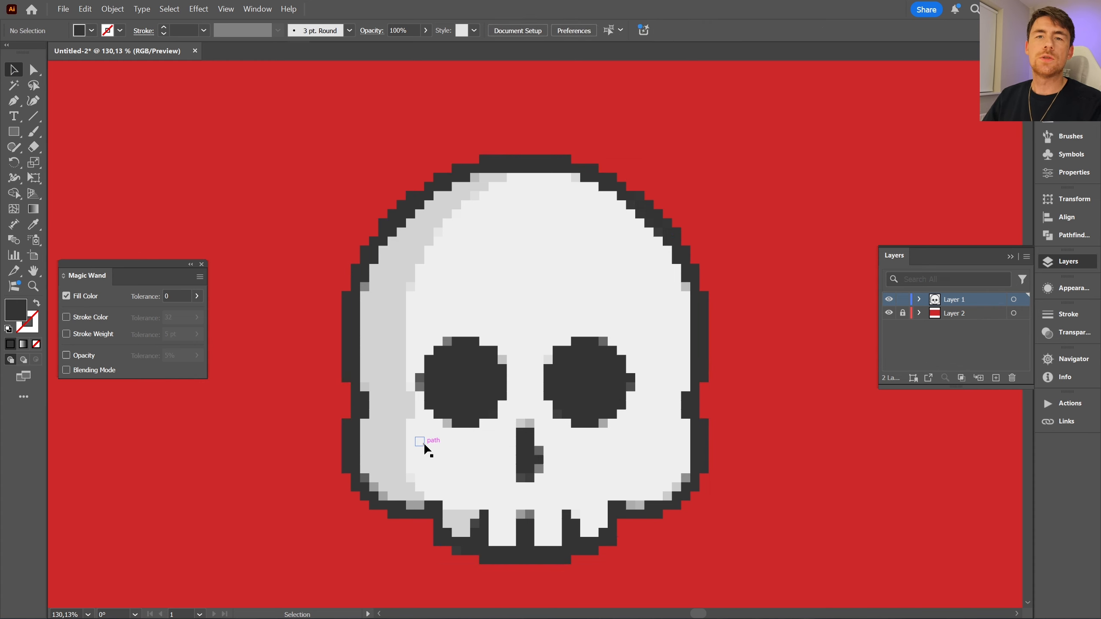
# - Recolor the mismatched tiles around the edges of both eye sockets with the sampled dark grey of the eyes
pyautogui.click(448, 381)
pyautogui.keyDown('shift'); pyautogui.click(602, 417); pyautogui.keyUp('shift')
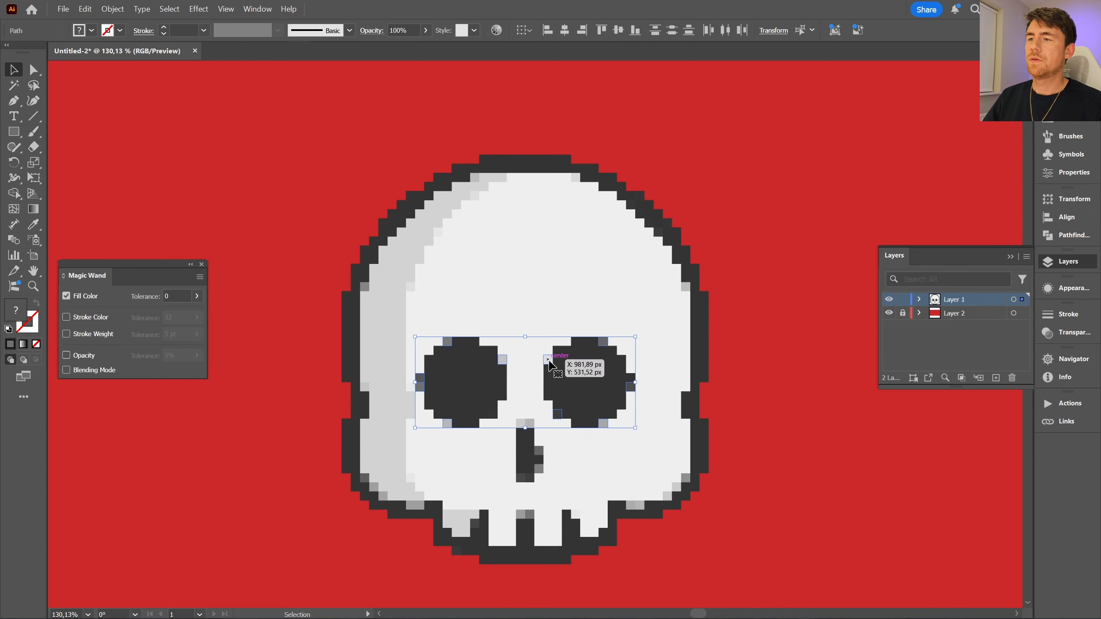
pyautogui.press('i')
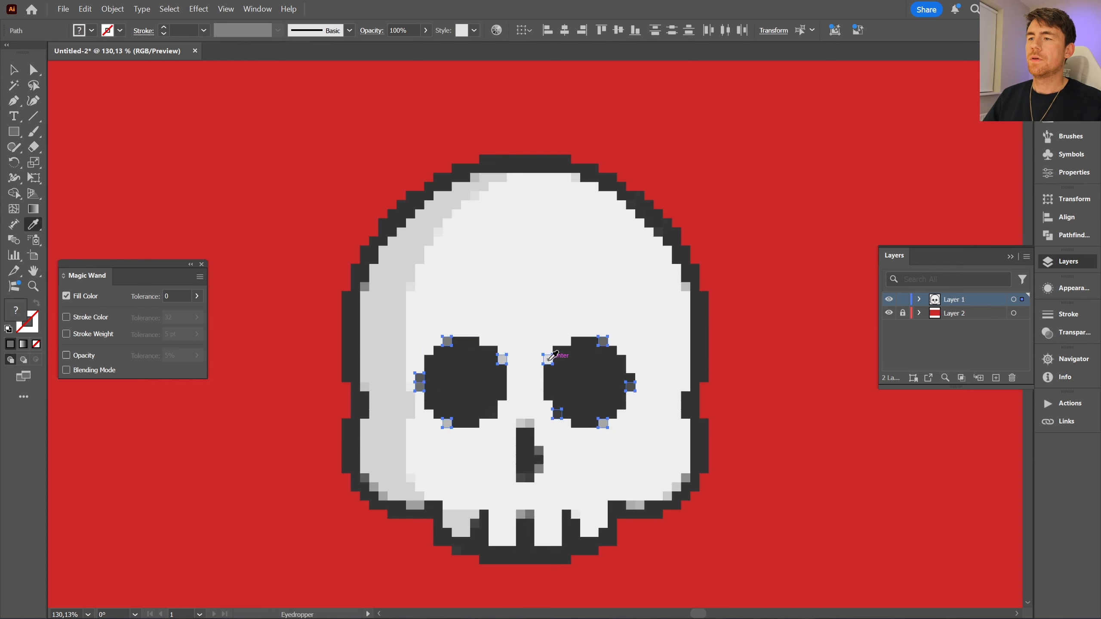
pyautogui.click(581, 372)
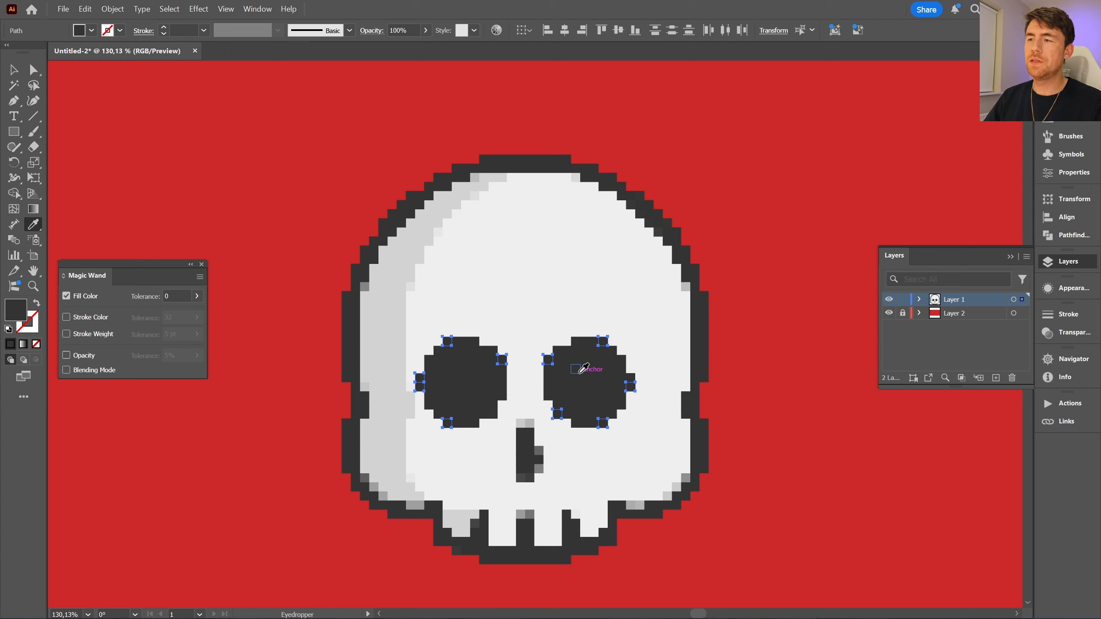
# - Recolor the stray tiles above and to the right of the nose with the off-white sampled from the face
pyautogui.press('v')
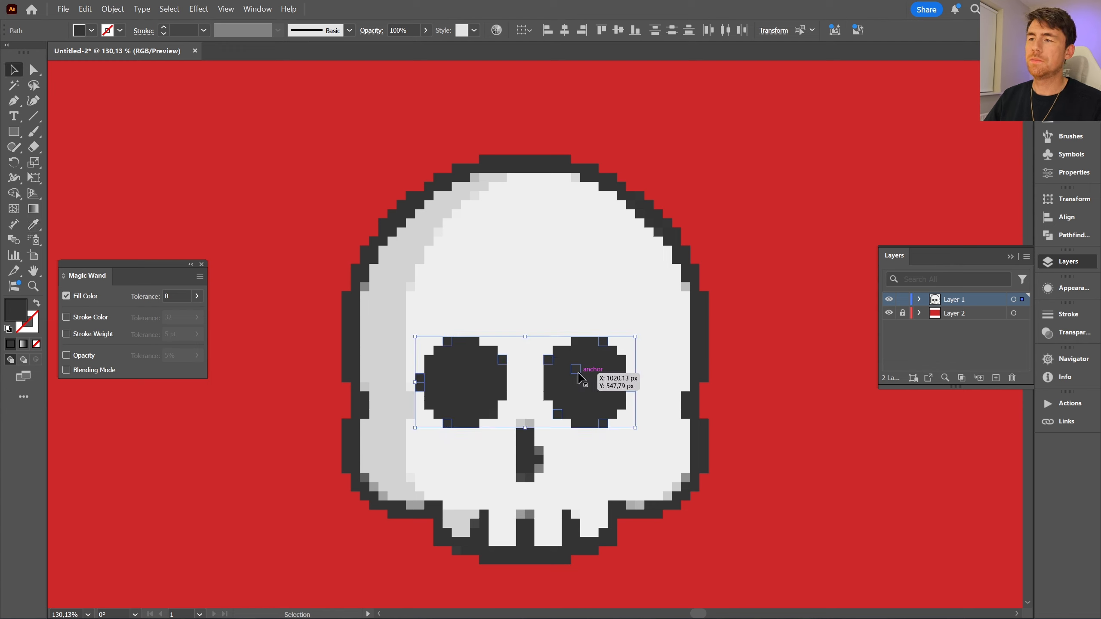
pyautogui.click(522, 431)
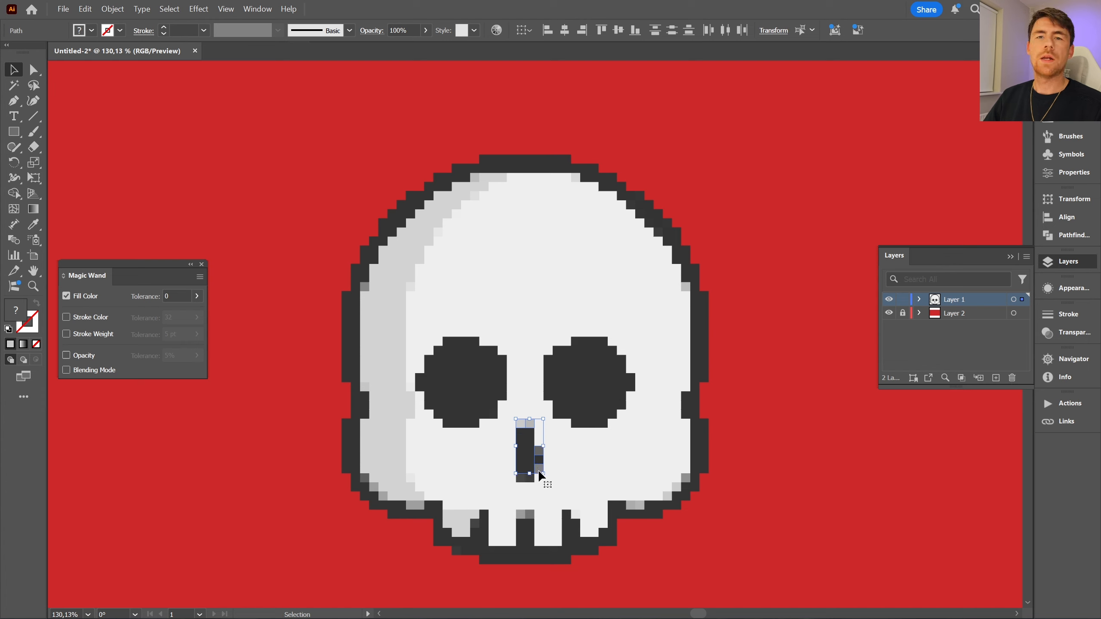
pyautogui.press('i')
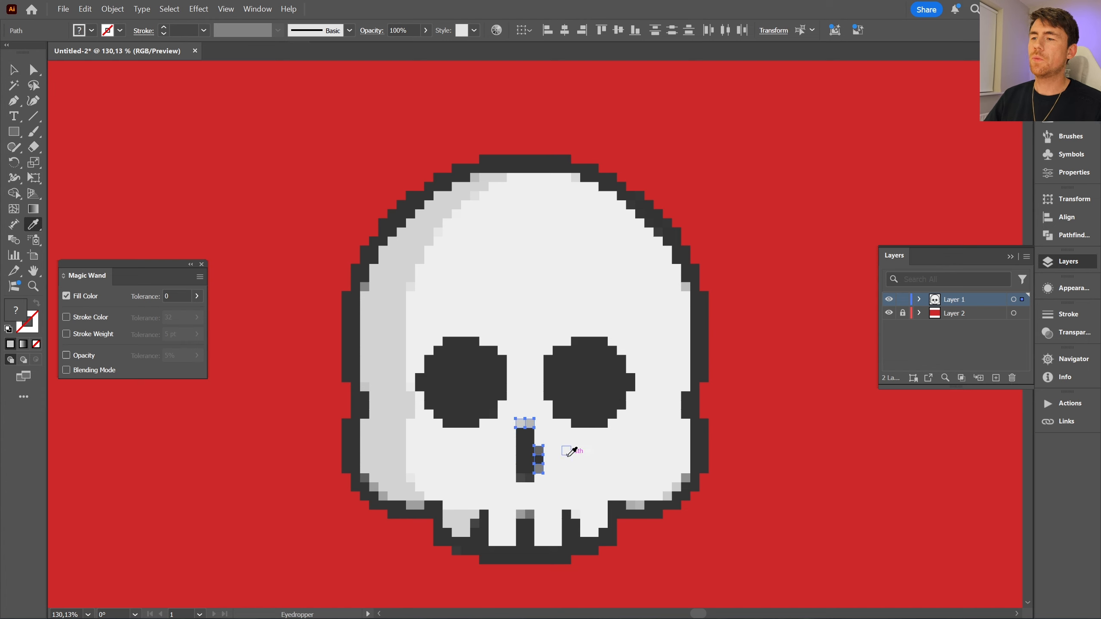
pyautogui.click(564, 455)
pyautogui.press('v')
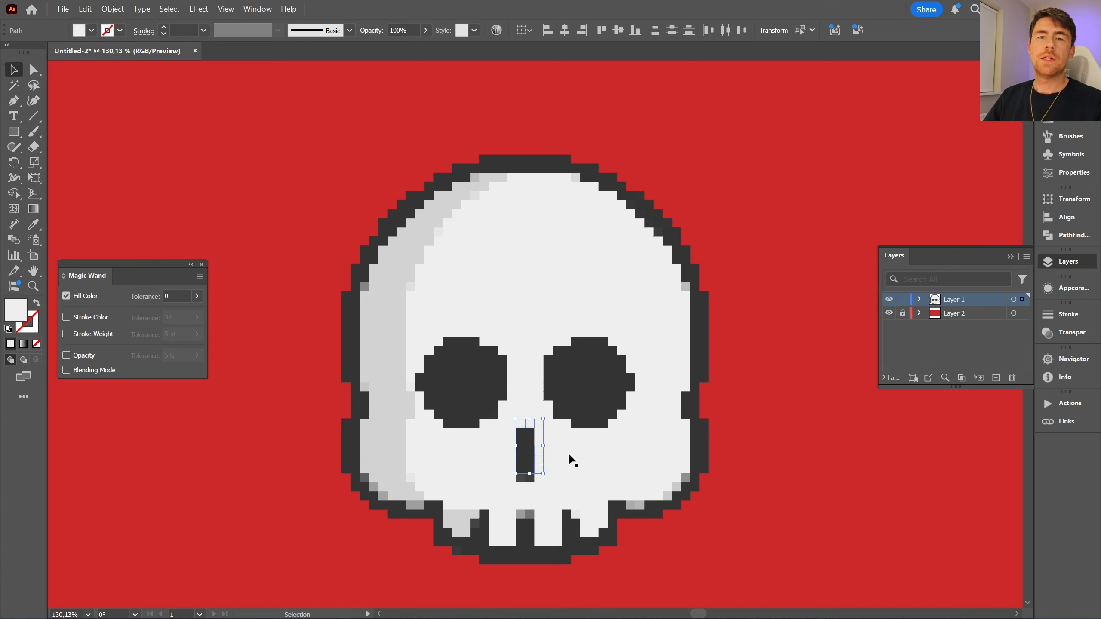
# - Recolor the two tiles at the bottom of the nose with the dark grey sampled from the eye socket
pyautogui.click(521, 478)
pyautogui.keyDown('shift'); pyautogui.click(529, 477); pyautogui.keyUp('shift')
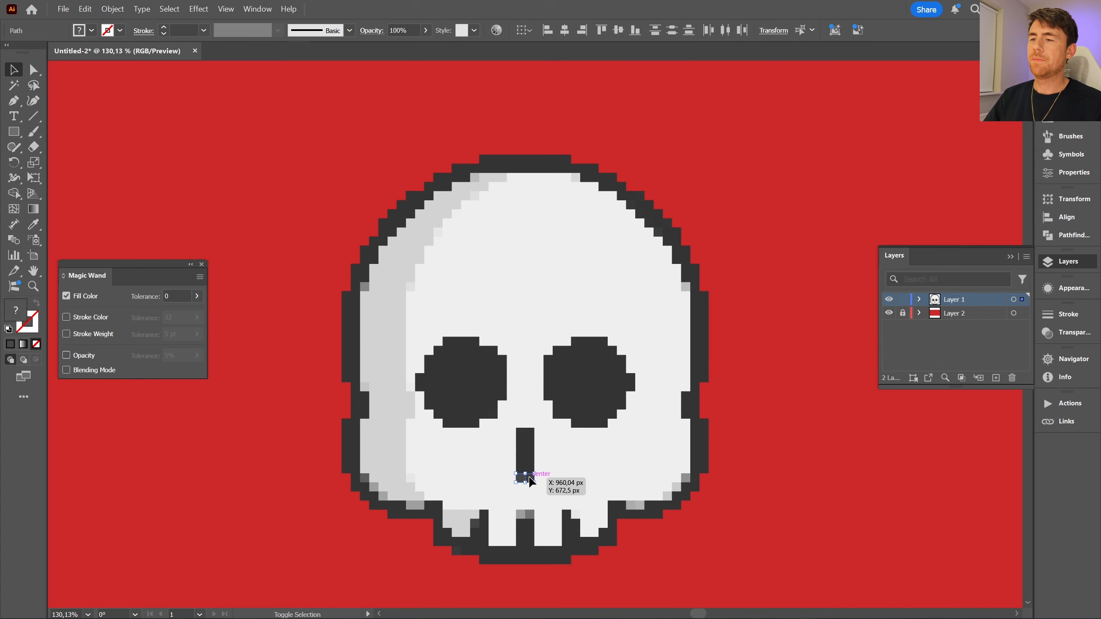
pyautogui.press('i')
pyautogui.click(581, 374)
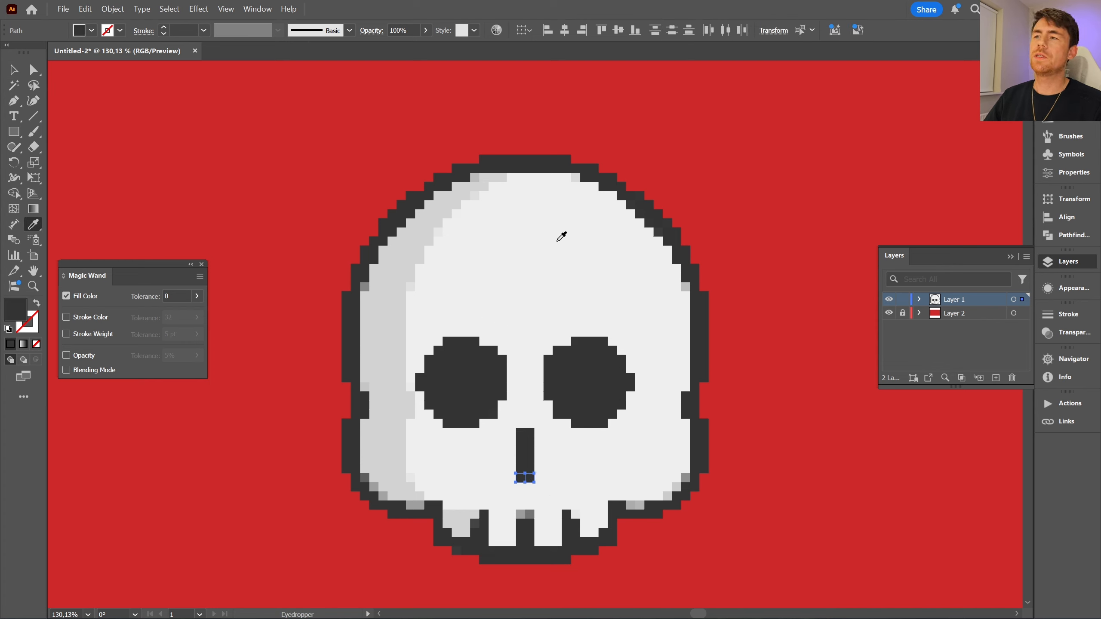
# - Recolor the grey blend tiles at the right jaw, above the middle tooth gap and inside the upper-right outline with the face's off-white
pyautogui.press('v')
pyautogui.click(684, 477)
pyautogui.keyDown('shift'); pyautogui.click(677, 488); pyautogui.keyUp('shift')
pyautogui.keyDown('shift'); pyautogui.click(667, 498); pyautogui.keyUp('shift')
pyautogui.keyDown('shift'); pyautogui.click(640, 506); pyautogui.keyUp('shift')
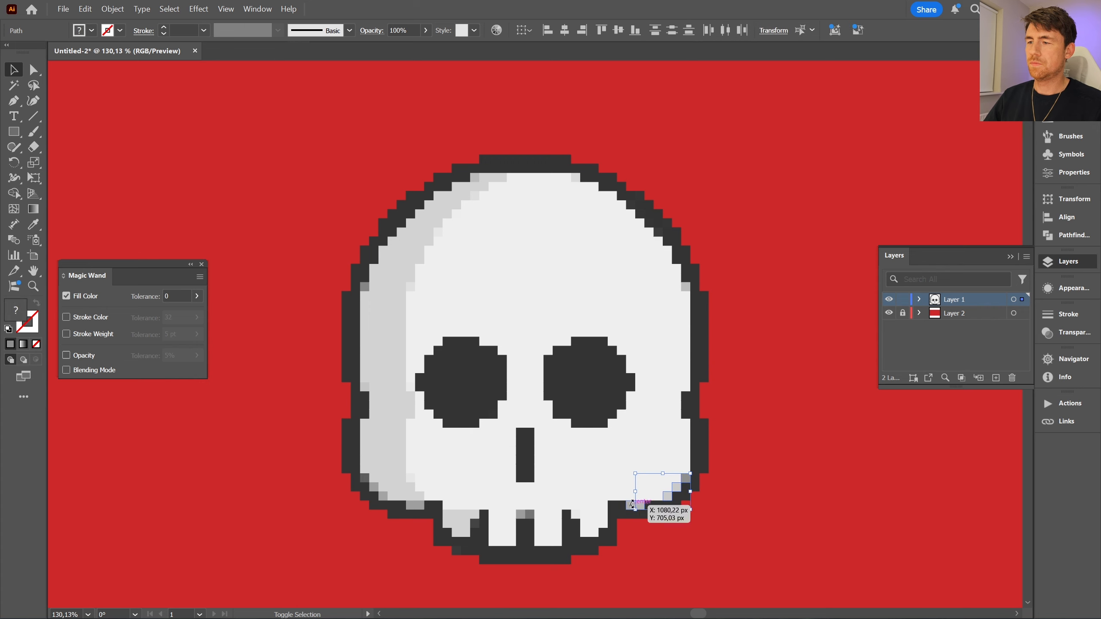
pyautogui.keyDown('shift'); pyautogui.click(529, 515); pyautogui.keyUp('shift')
pyautogui.keyDown('shift'); pyautogui.click(520, 515); pyautogui.keyUp('shift')
pyautogui.keyDown('shift'); pyautogui.click(685, 288); pyautogui.keyUp('shift')
pyautogui.keyDown('shift'); pyautogui.click(576, 178); pyautogui.keyUp('shift')
pyautogui.press('i')
pyautogui.click(576, 253)
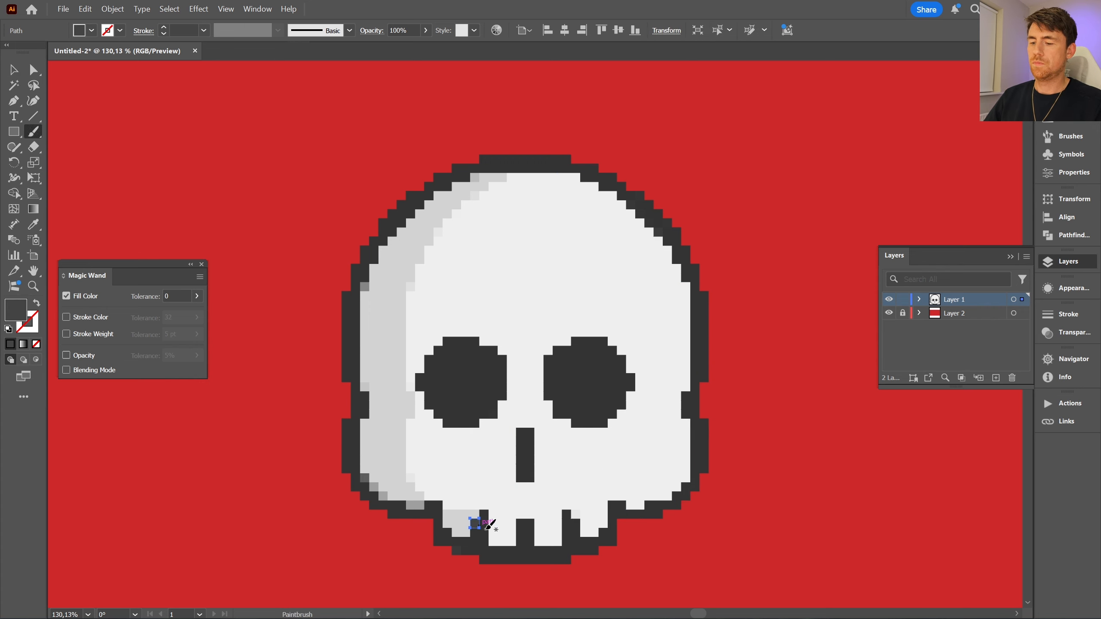
# - Recolor the mismatched tiles along the skull's lower-left jaw with the light grey sampled from the shading
pyautogui.press('v')
pyautogui.moveTo(358, 471); pyautogui.dragTo(419, 501)
pyautogui.press('i')
pyautogui.click(393, 418)
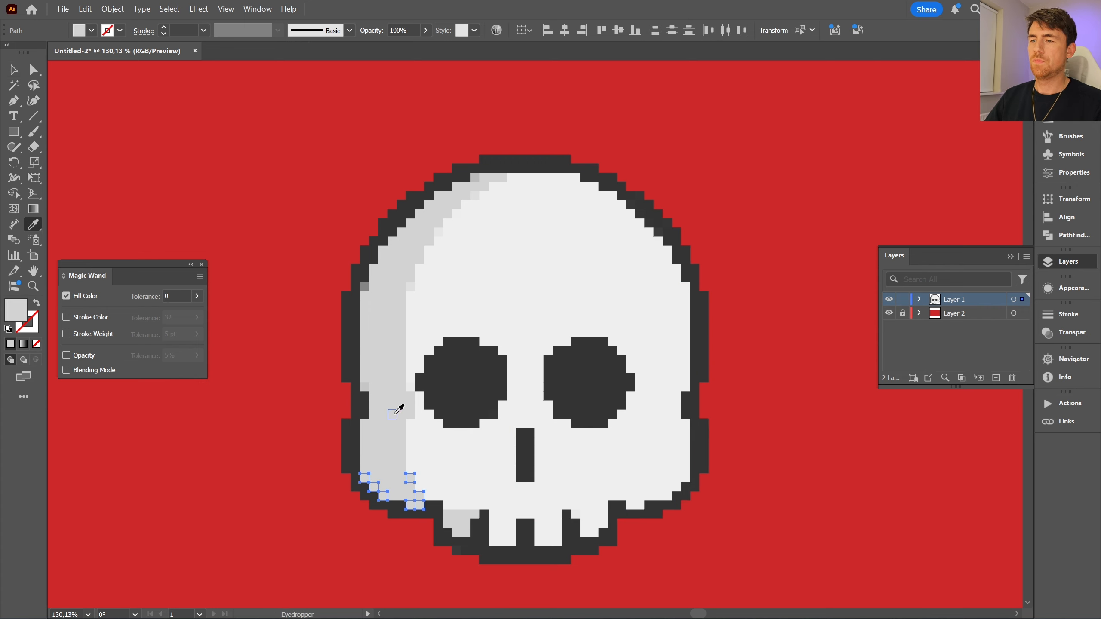
# - Clean up the remaining off-color tiles along the left and upper-left shading by matching them to the shading's light grey
pyautogui.press('v')
pyautogui.click(364, 386)
pyautogui.keyDown('shift'); pyautogui.click(365, 289); pyautogui.keyUp('shift')
pyautogui.keyDown('shift'); pyautogui.click(410, 287); pyautogui.keyUp('shift')
pyautogui.keyDown('shift'); pyautogui.click(438, 232); pyautogui.keyUp('shift')
pyautogui.keyDown('shift'); pyautogui.click(474, 196); pyautogui.keyUp('shift')
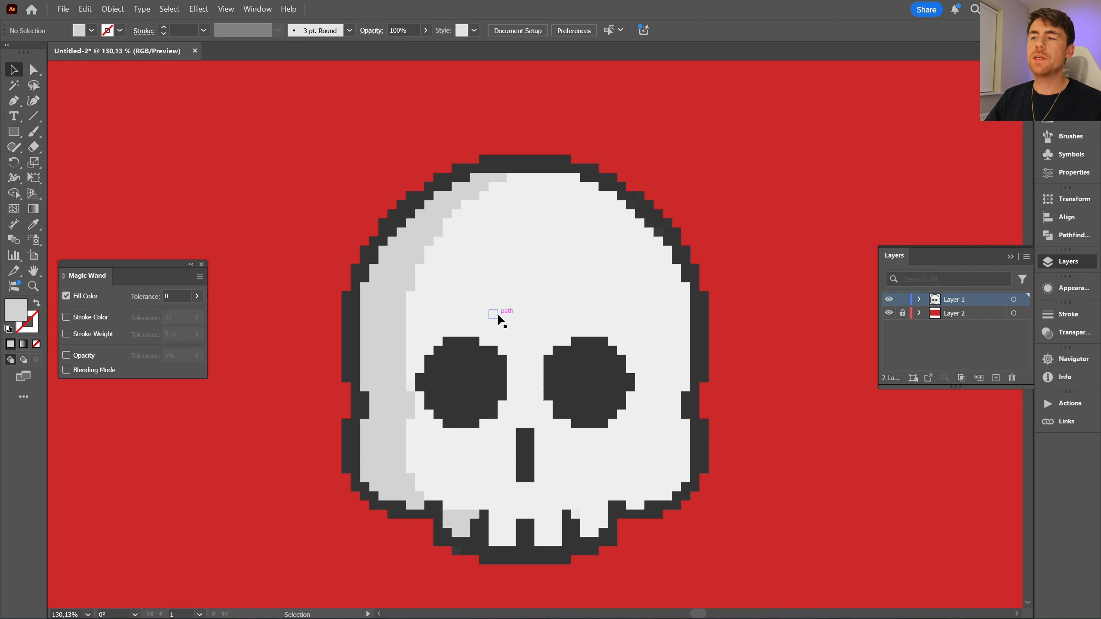